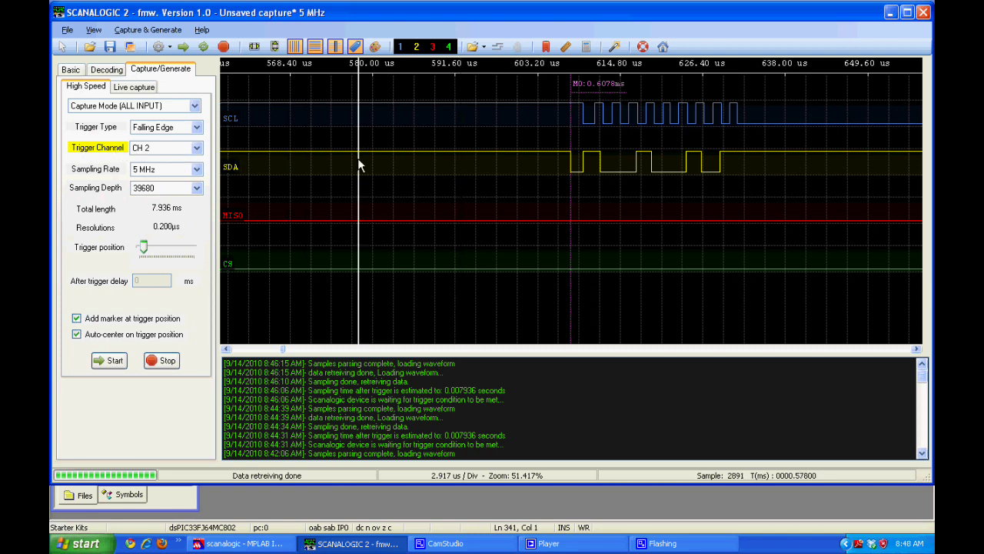
{"action": "left_click", "coordinate": [117, 362]}
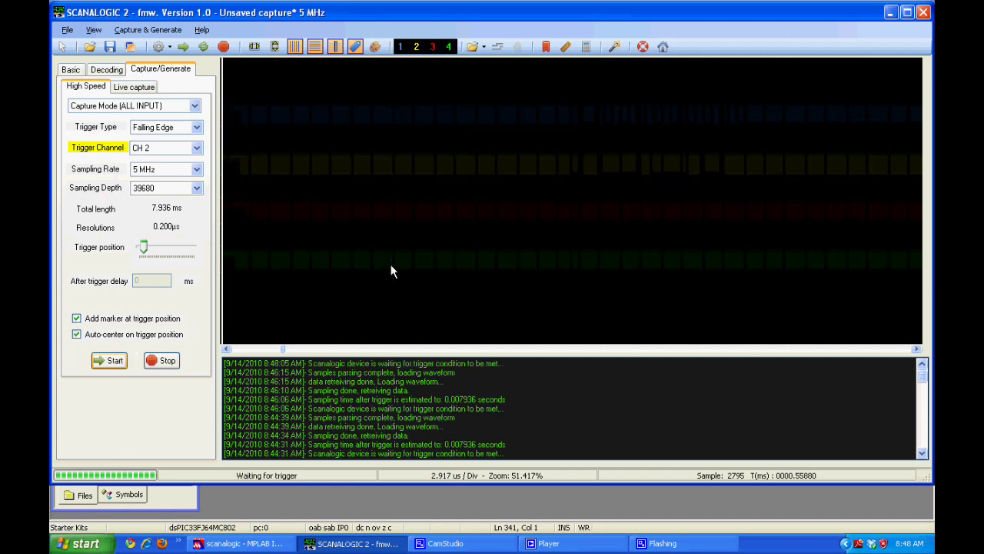
Run the firmware on the board from MPLAB, then return to ScanaLogic for the SCL/SDA capture
{"action": "key", "text": "alt+Tab"}
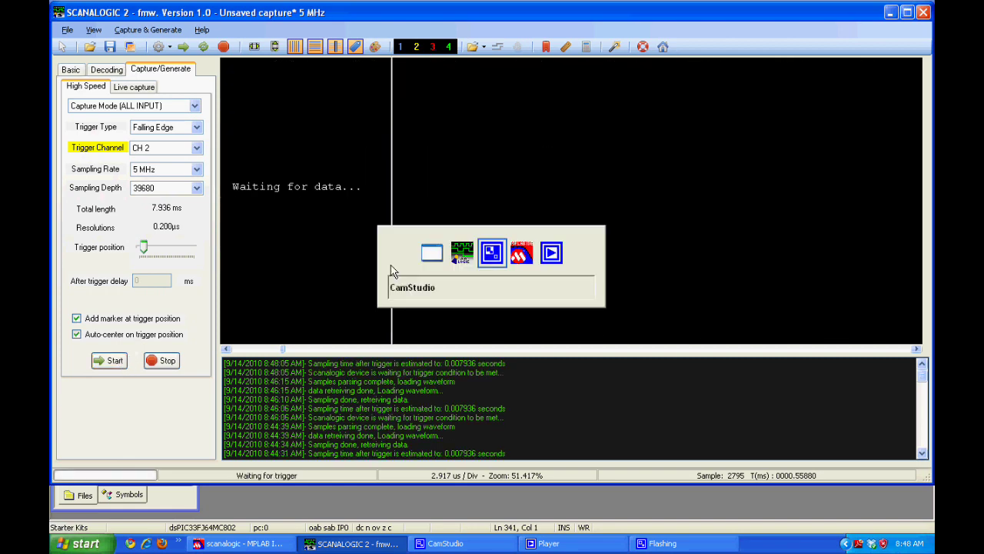
{"action": "key", "text": "alt+Tab"}
{"action": "left_click", "coordinate": [673, 44]}
{"action": "key", "text": "alt+Tab"}
{"action": "key", "text": "alt+shift+Tab"}
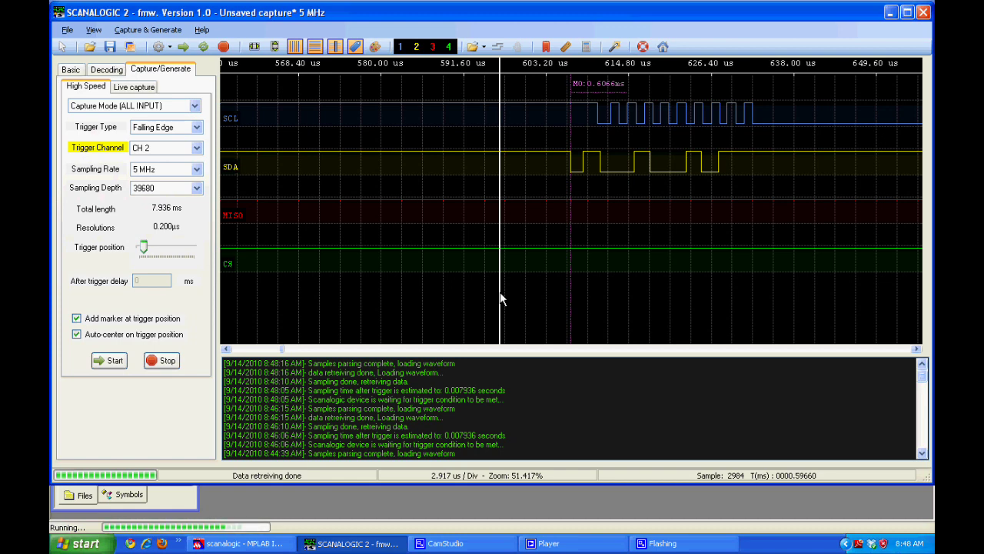
Decode the capture as I2C and pan to the write to address 0x49
{"action": "left_click", "coordinate": [107, 70]}
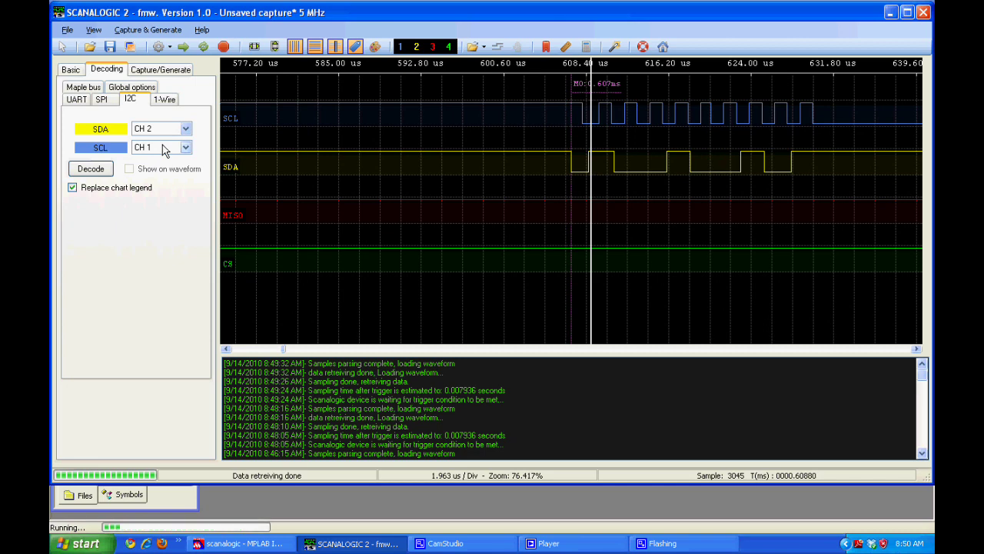
{"action": "left_click", "coordinate": [90, 171]}
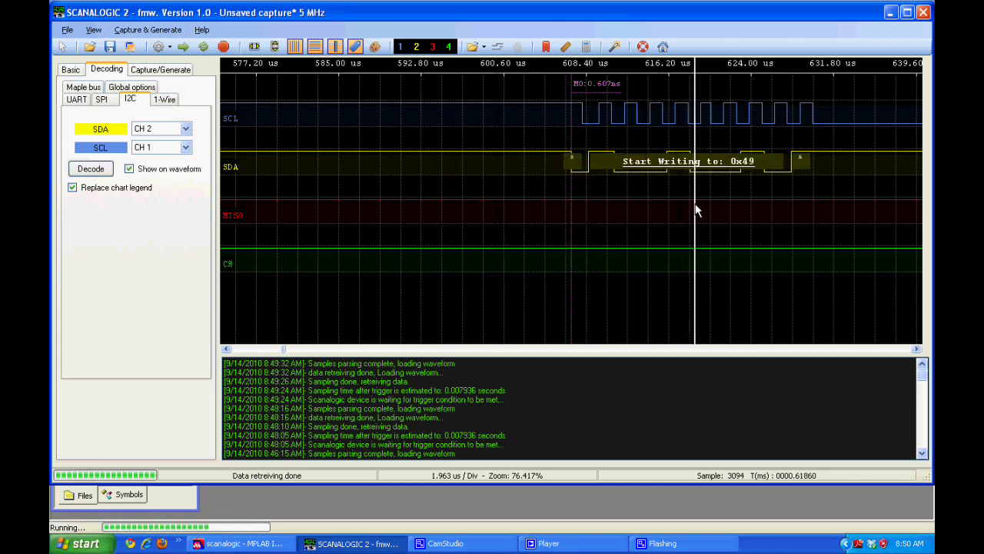
{"action": "scroll", "coordinate": [625, 209], "scroll_direction": "down", "scroll_amount": 1}
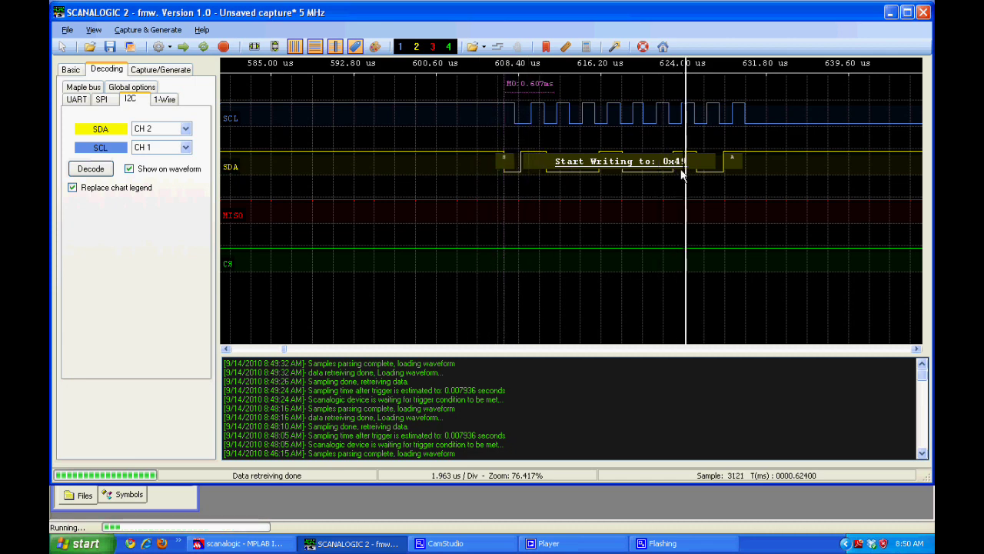
{"action": "left_click_drag", "start_coordinate": [793, 183], "coordinate": [684, 178]}
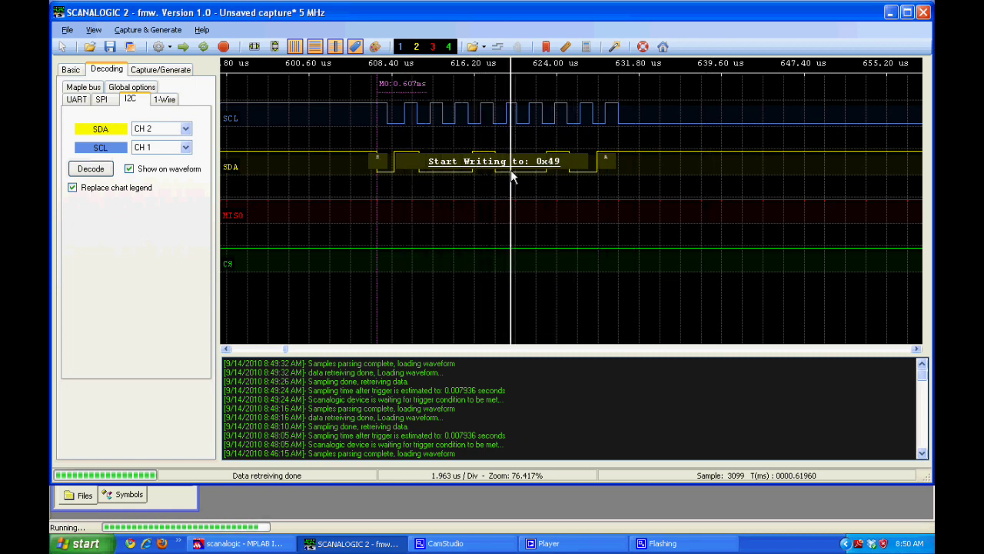
In main.c, append 00 to the ADDRESS_1 value
{"action": "key", "text": "alt+Tab"}
{"action": "left_click", "coordinate": [374, 228]}
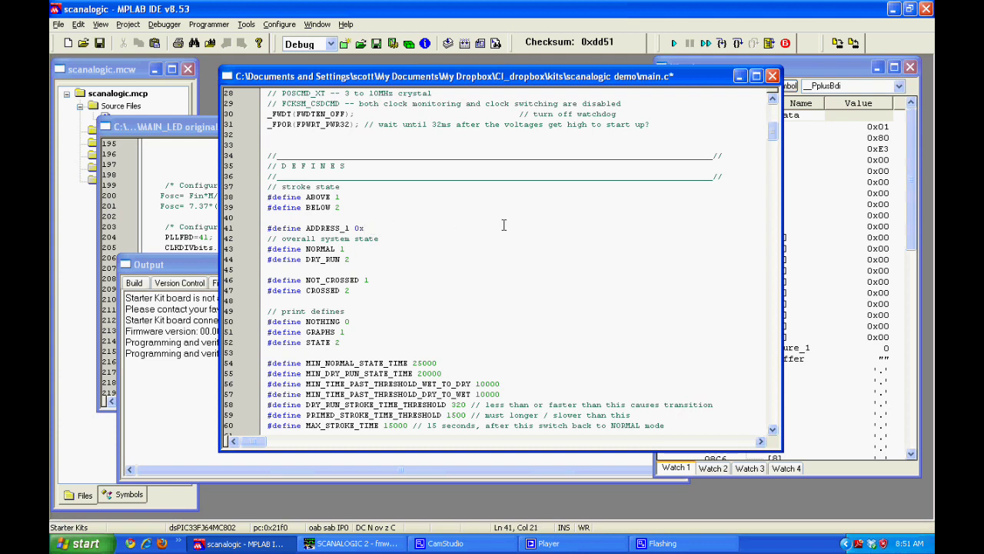
{"action": "type", "text": "00"}
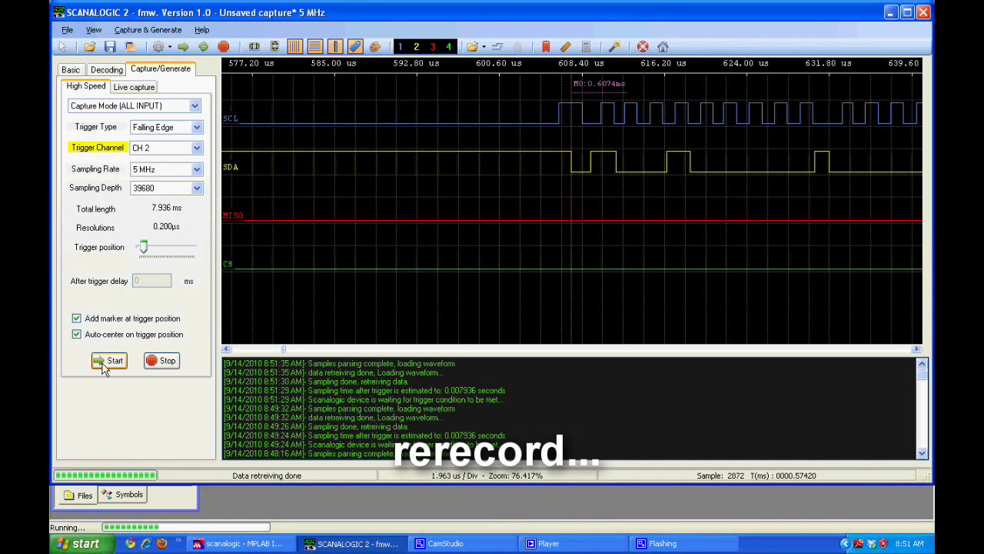
Decode the new I2C capture and pan across the 0x00 write to 0x48 and the 0x3F, 0x94 reads
{"action": "scroll", "coordinate": [420, 206], "scroll_direction": "down", "scroll_amount": 2}
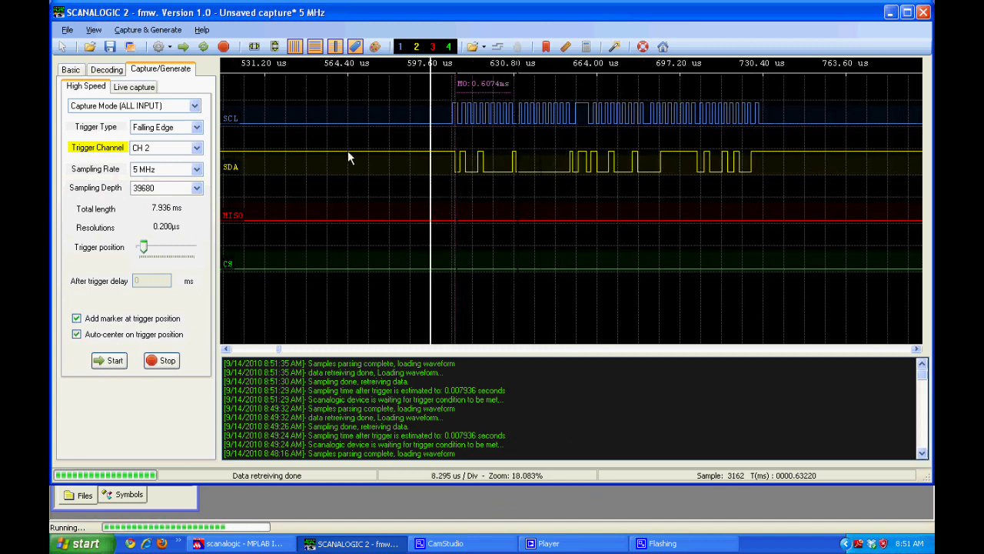
{"action": "left_click", "coordinate": [108, 70]}
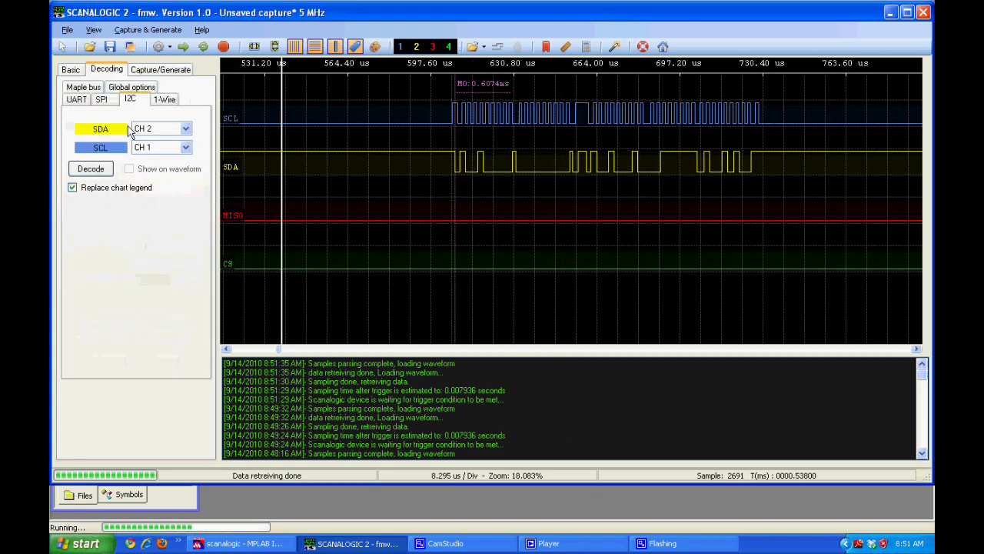
{"action": "left_click", "coordinate": [89, 167]}
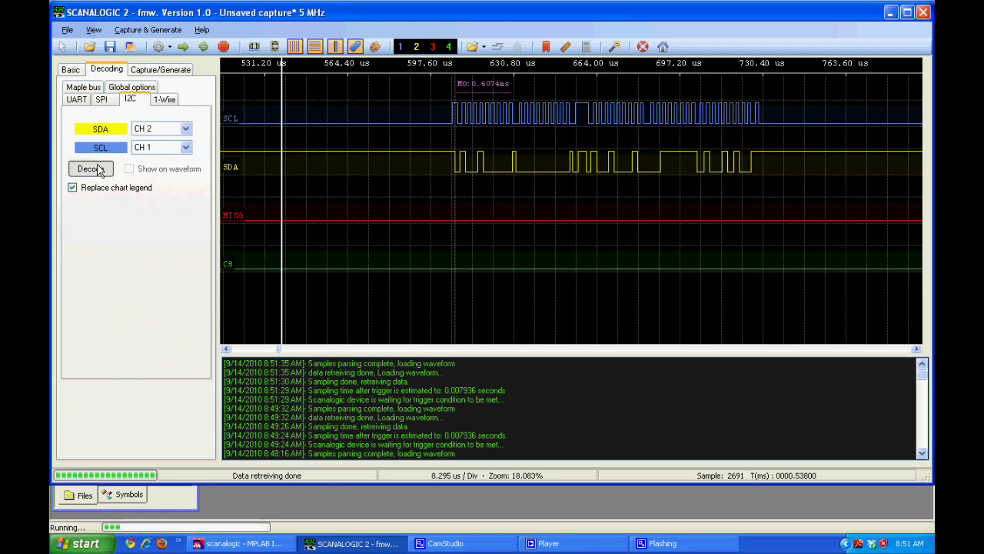
{"action": "scroll", "coordinate": [516, 119], "scroll_direction": "up", "scroll_amount": 1}
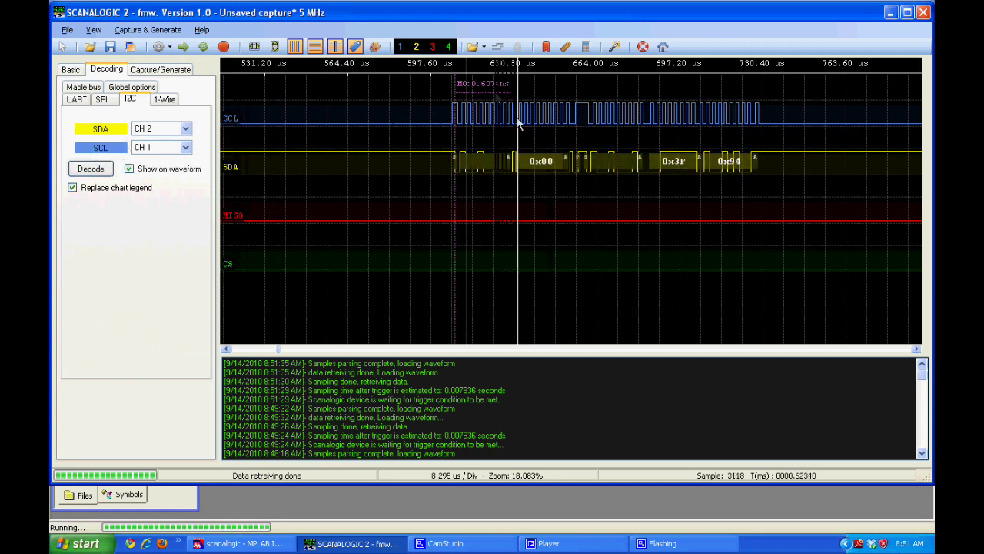
{"action": "scroll", "coordinate": [514, 119], "scroll_direction": "up", "scroll_amount": 2}
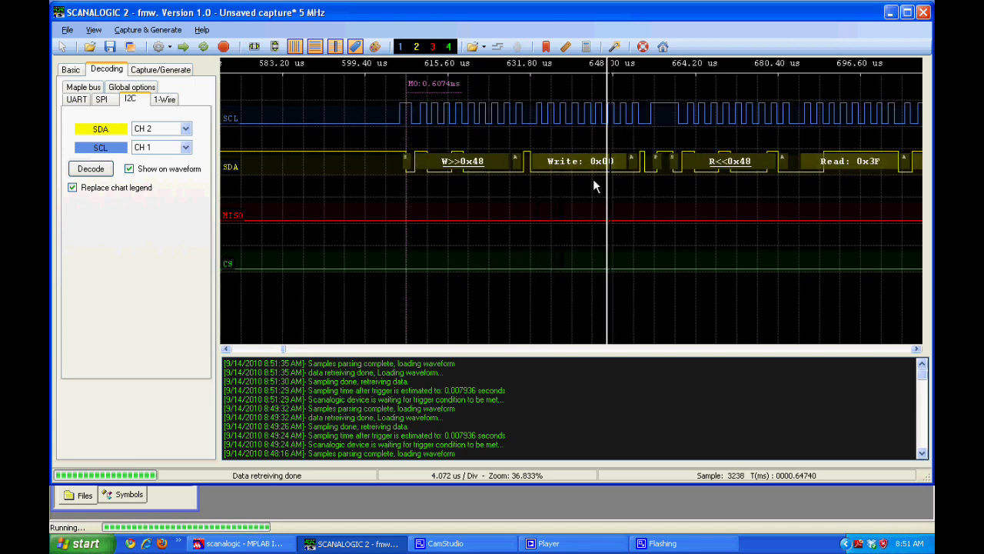
{"action": "left_click_drag", "start_coordinate": [525, 184], "coordinate": [516, 187]}
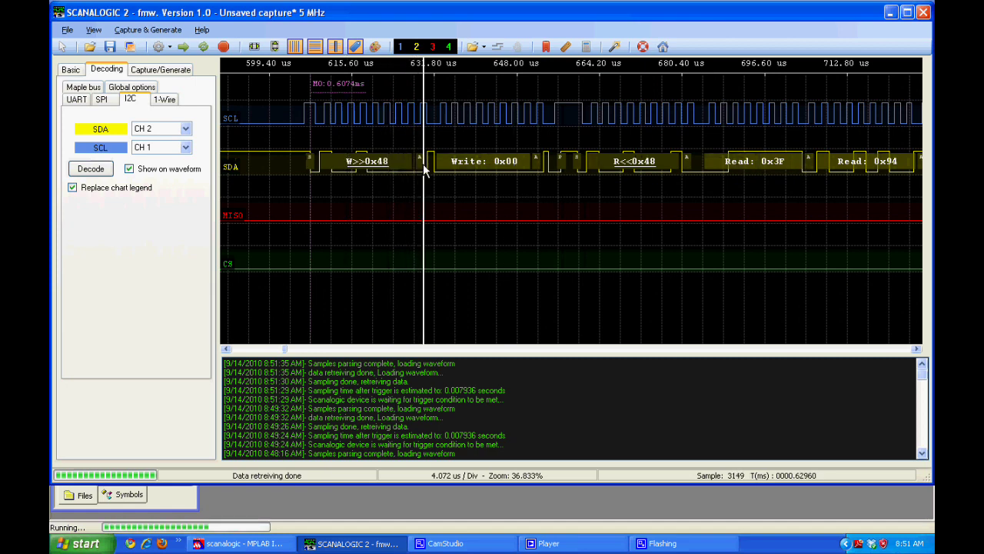
{"action": "left_click_drag", "start_coordinate": [586, 193], "coordinate": [472, 189]}
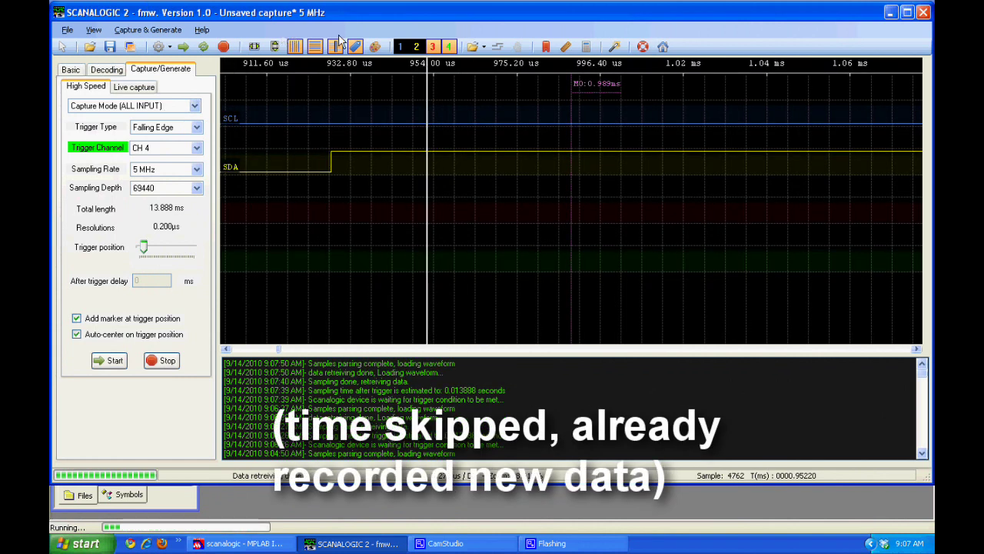
Show the CH4 CS trace, hide SCL and SDA, zoom out, and open the UART decoding settings
{"action": "left_click", "coordinate": [399, 47]}
{"action": "left_click", "coordinate": [416, 47]}
{"action": "left_click", "coordinate": [450, 47]}
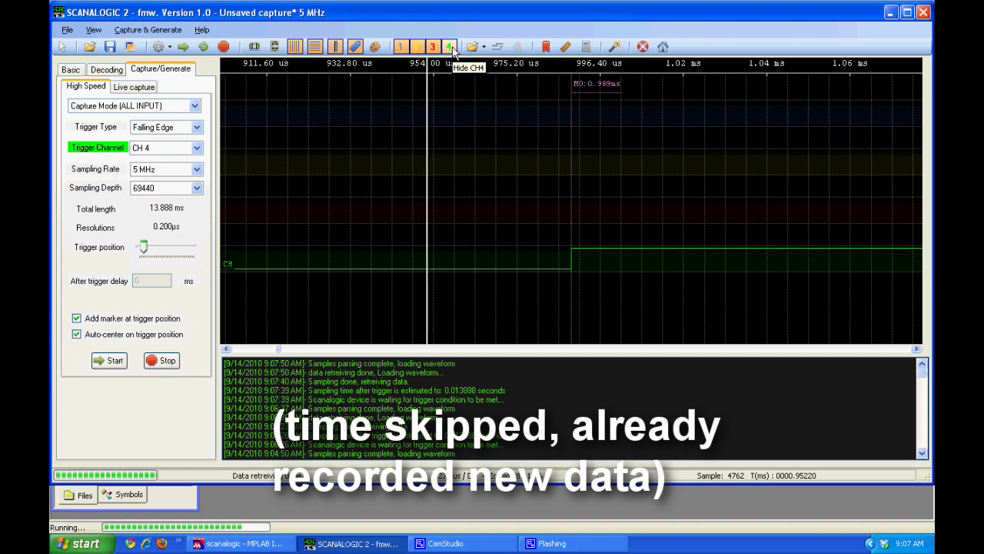
{"action": "scroll", "coordinate": [464, 227], "scroll_direction": "down", "scroll_amount": 2}
{"action": "scroll", "coordinate": [465, 227], "scroll_direction": "down", "scroll_amount": 3}
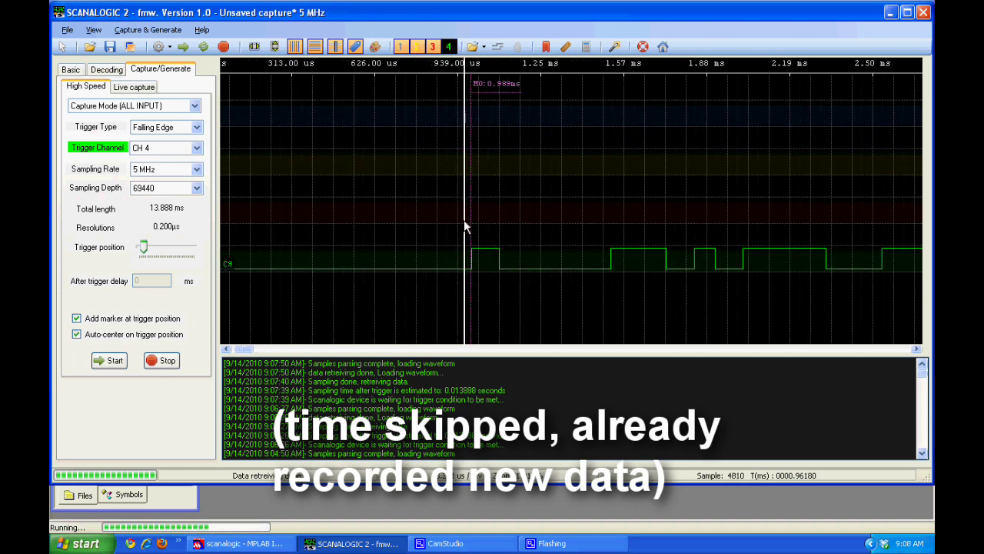
{"action": "left_click", "coordinate": [106, 69]}
{"action": "left_click", "coordinate": [77, 100]}
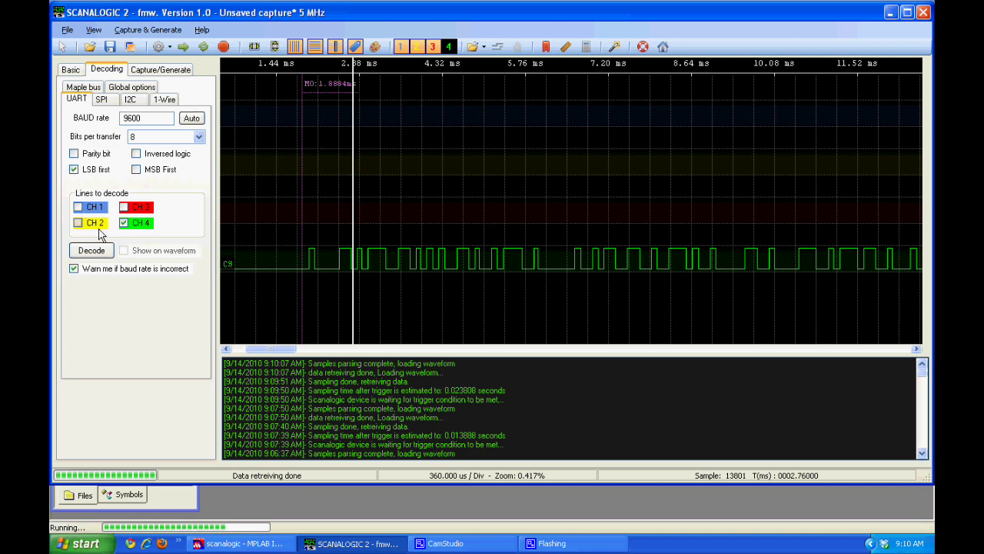
Decode CH4 as 9600-baud UART and scroll along the bytes spelling 'age: 3.087470'
{"action": "left_click", "coordinate": [91, 249]}
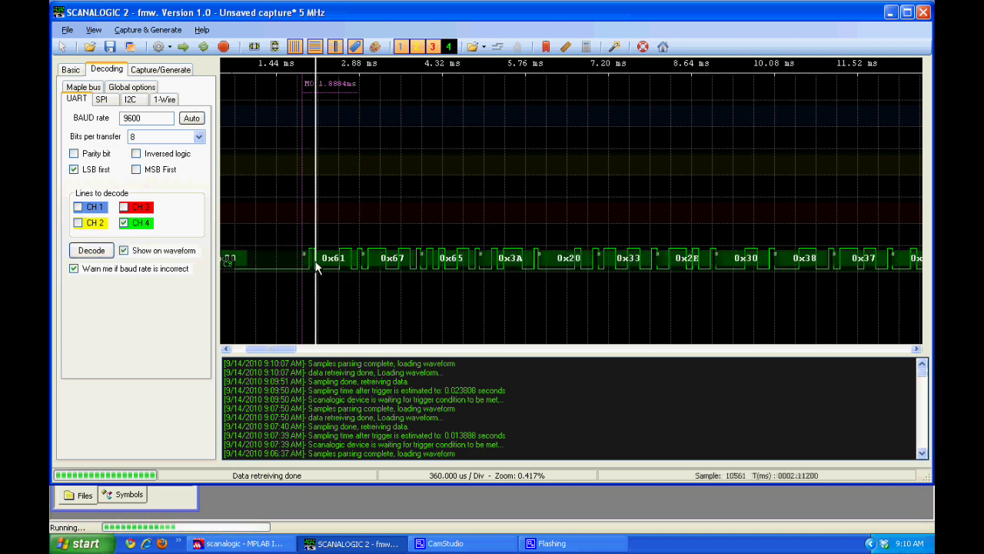
{"action": "scroll", "coordinate": [392, 261], "scroll_direction": "up", "scroll_amount": 2}
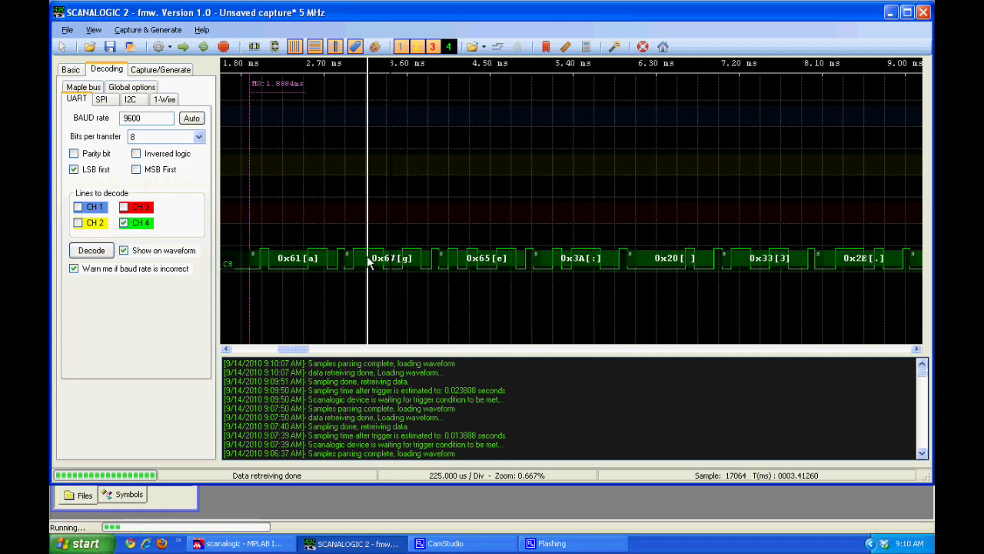
{"action": "scroll", "coordinate": [336, 260], "scroll_direction": "up", "scroll_amount": 1}
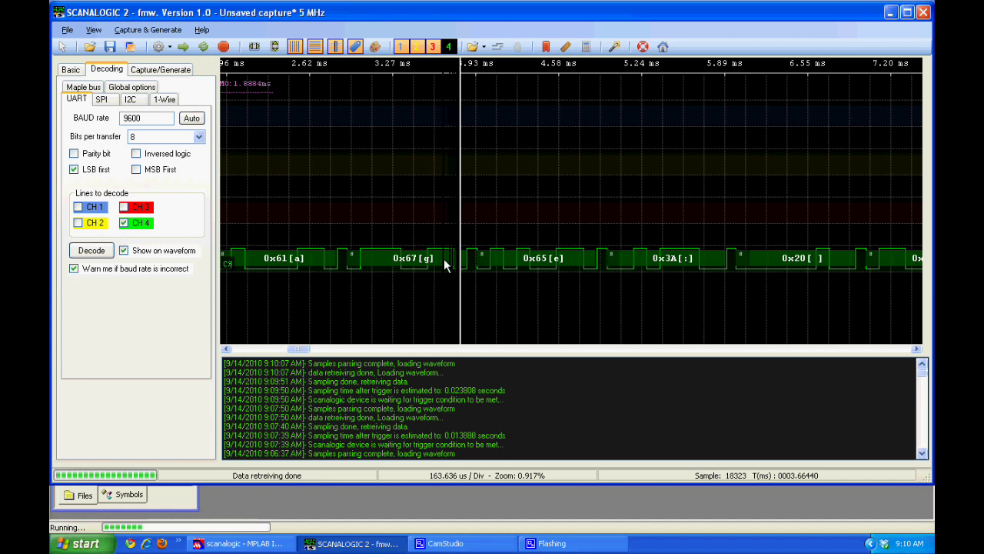
{"action": "scroll", "coordinate": [443, 258], "scroll_direction": "right", "scroll_amount": 5}
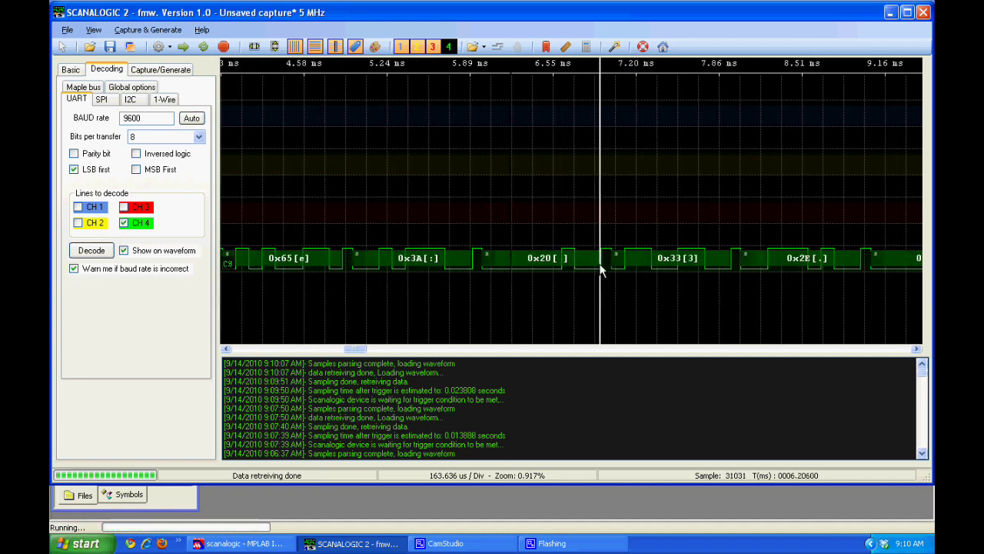
{"action": "scroll", "coordinate": [356, 250], "scroll_direction": "right", "scroll_amount": 3}
{"action": "scroll", "coordinate": [495, 229], "scroll_direction": "down", "scroll_amount": 1}
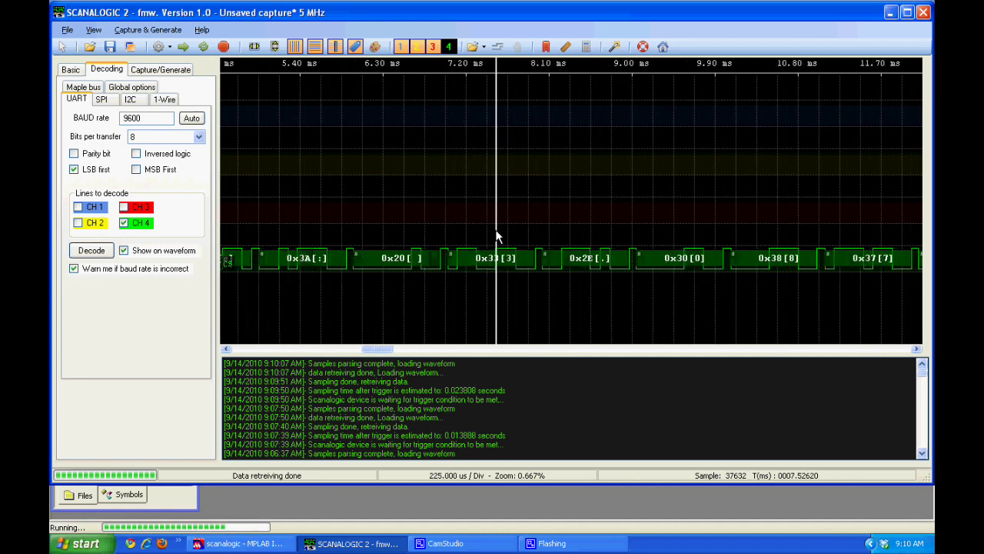
{"action": "scroll", "coordinate": [608, 256], "scroll_direction": "right", "scroll_amount": 6}
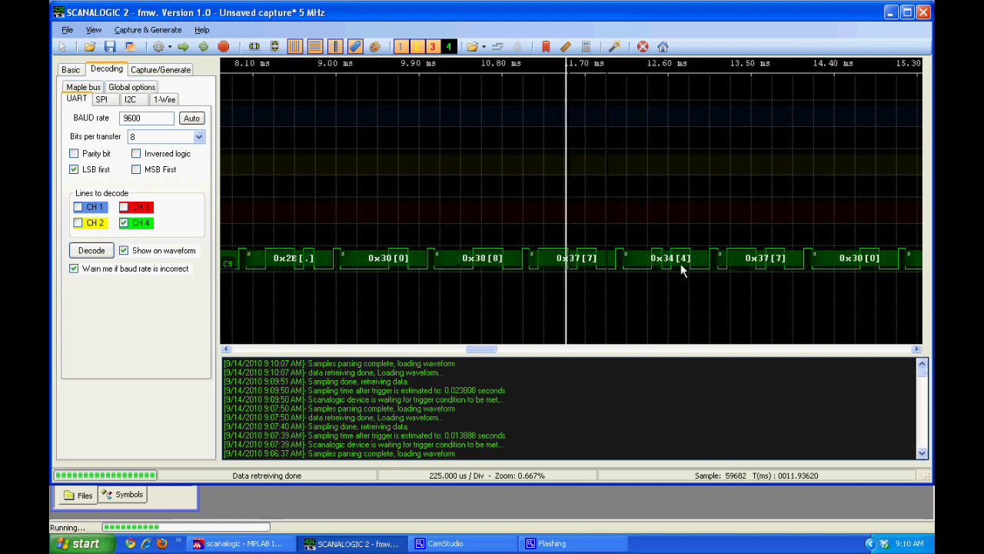
{"action": "scroll", "coordinate": [680, 263], "scroll_direction": "right", "scroll_amount": 4}
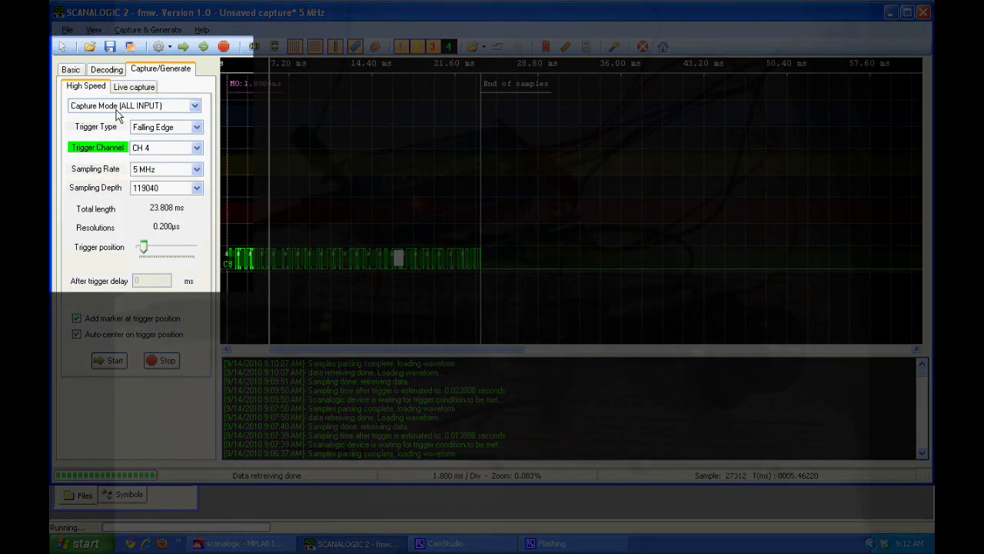
{"action": "left_click", "coordinate": [190, 131]}
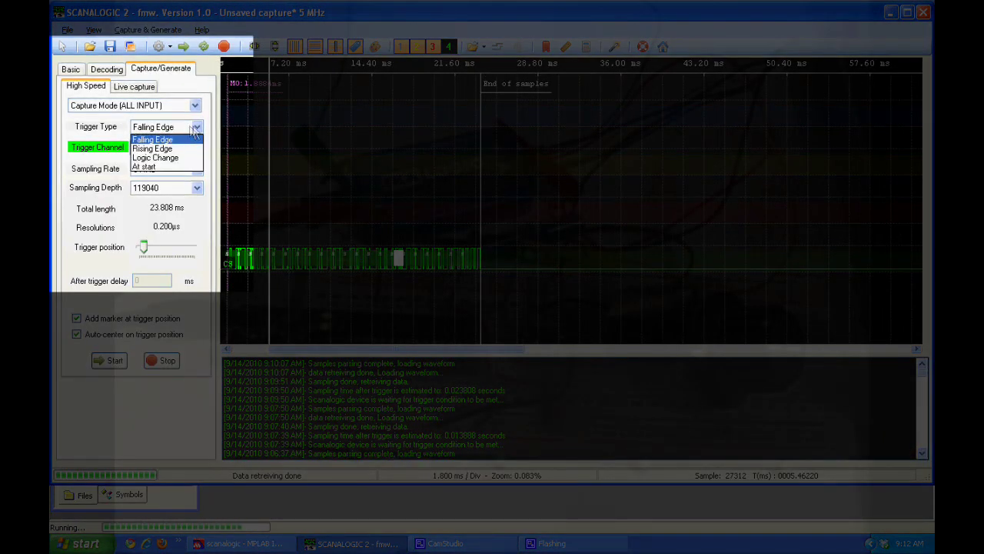
{"action": "left_click", "coordinate": [198, 127]}
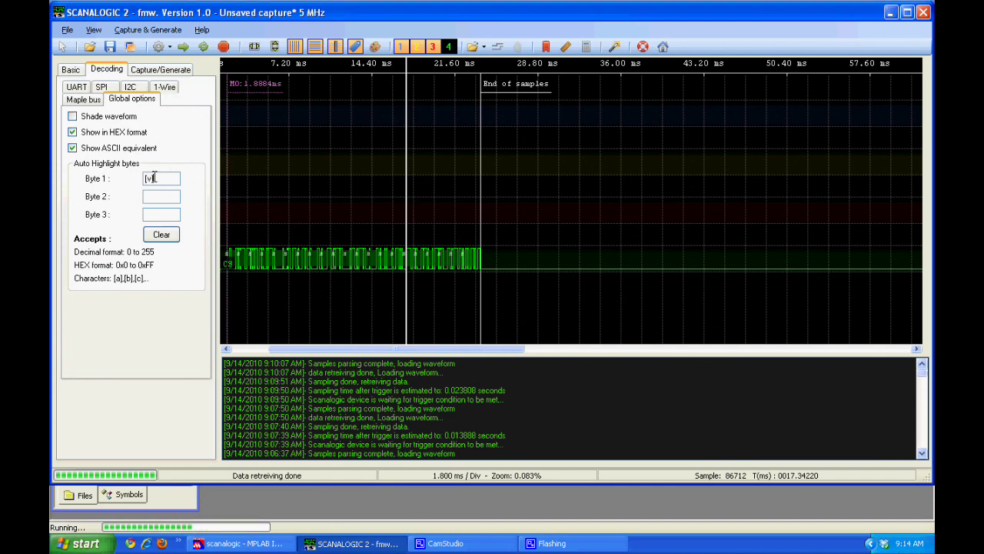
Finish entering [V] as Auto Highlight Byte 1 in the global decoding options
{"action": "type", "text": "]"}
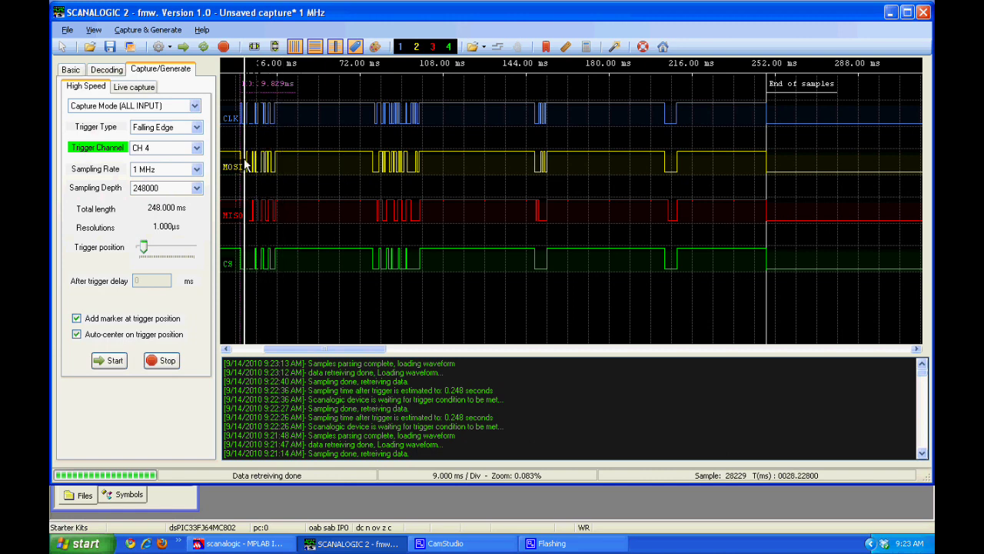
Open the SPI decoding settings: MOSI CH 2, MISO CH 3, CLK CH 1, CS CH 4, 8 bits
{"action": "left_click", "coordinate": [107, 69]}
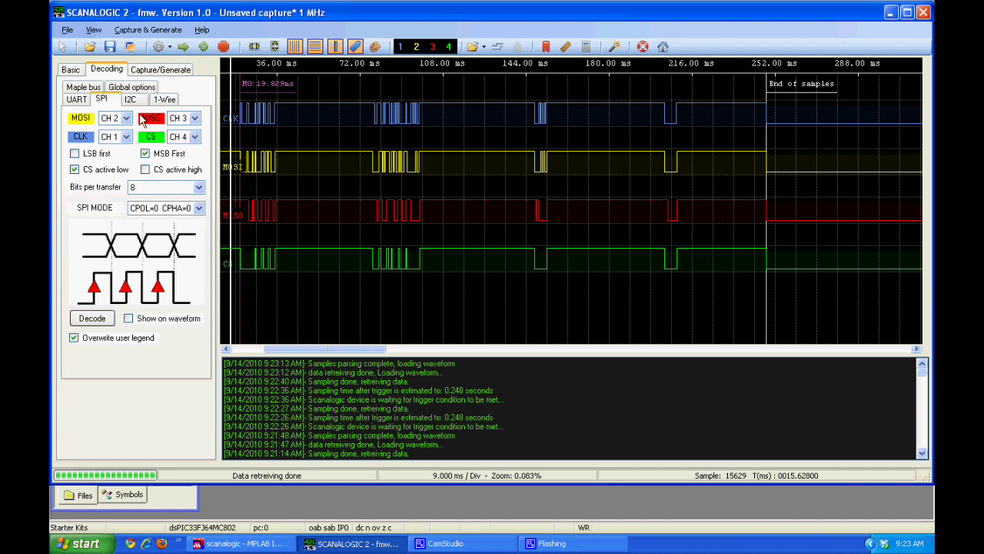
Zoom into the SPI traces and tick Show on waveform to overlay the decoded bytes
{"action": "scroll", "coordinate": [246, 231], "scroll_direction": "up", "scroll_amount": 1}
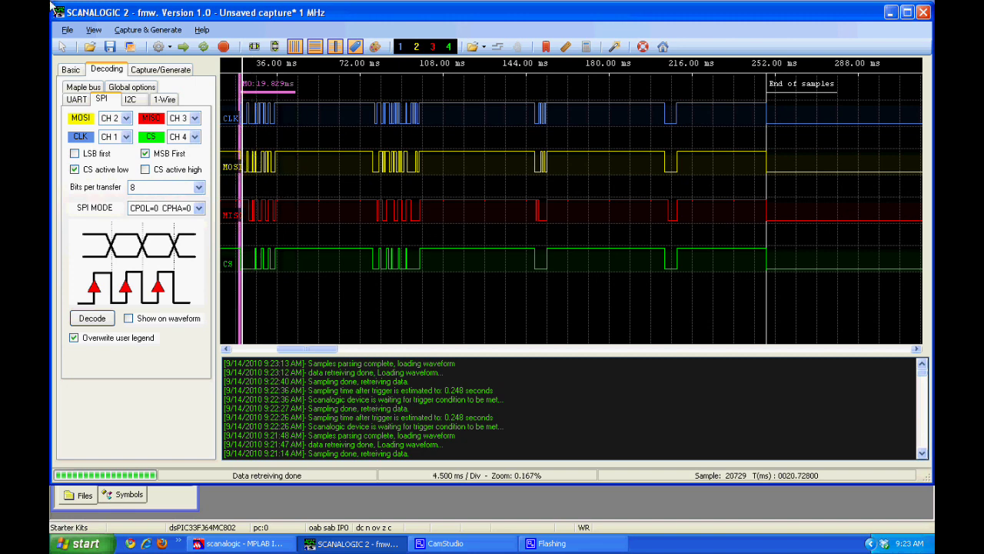
{"action": "scroll", "coordinate": [244, 164], "scroll_direction": "up", "scroll_amount": 2}
{"action": "left_click_drag", "start_coordinate": [245, 166], "coordinate": [424, 213]}
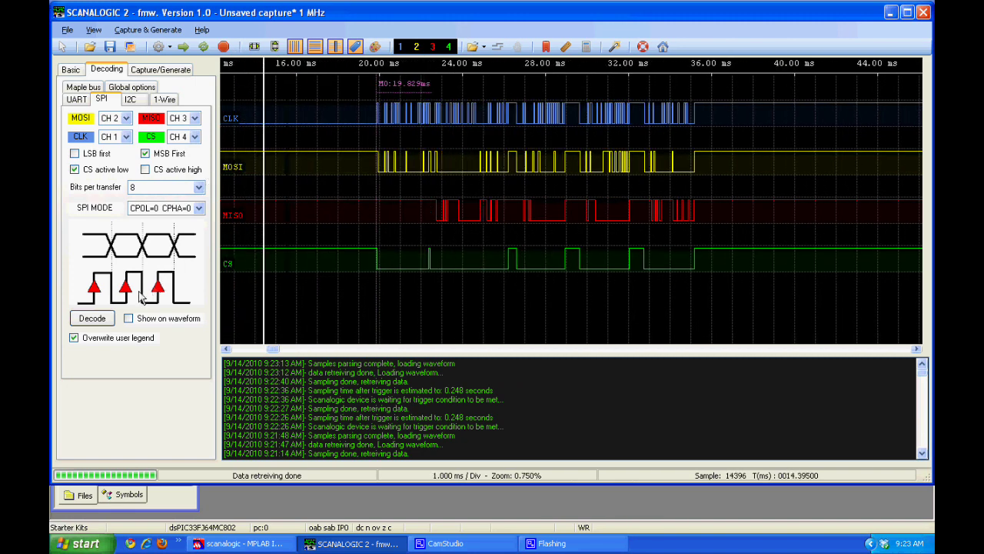
{"action": "left_click", "coordinate": [106, 317]}
Zoom and scroll along the decoded SPI bytes on the CLK, MOSI, MISO and CS traces
{"action": "scroll", "coordinate": [358, 115], "scroll_direction": "up", "scroll_amount": 2}
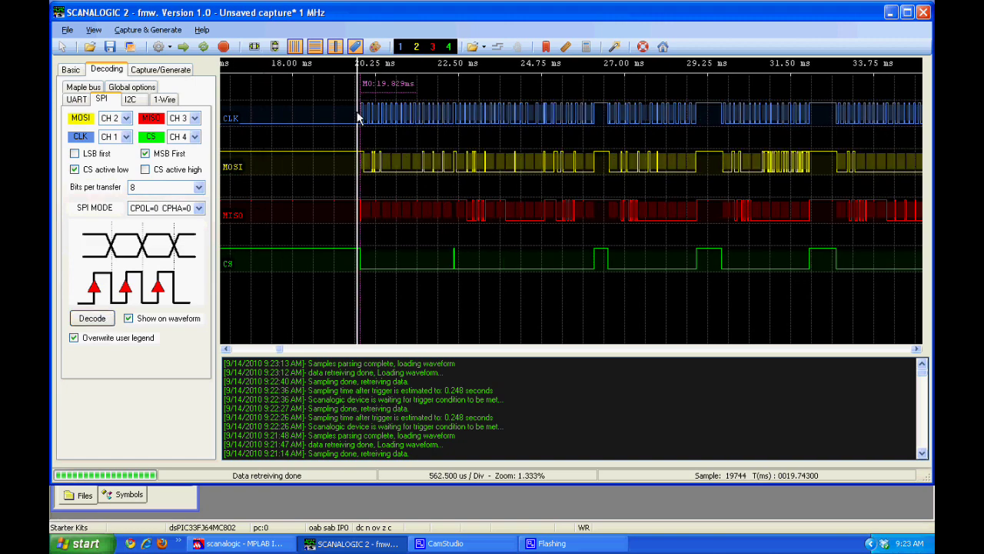
{"action": "scroll", "coordinate": [372, 113], "scroll_direction": "up", "scroll_amount": 3}
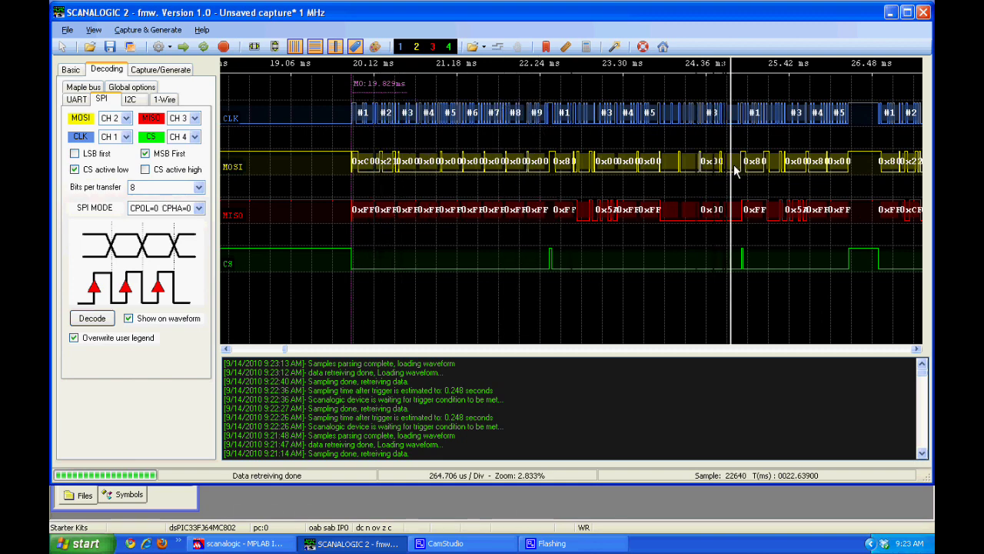
{"action": "scroll", "coordinate": [734, 171], "scroll_direction": "right", "scroll_amount": 1}
{"action": "scroll", "coordinate": [819, 163], "scroll_direction": "right", "scroll_amount": 2}
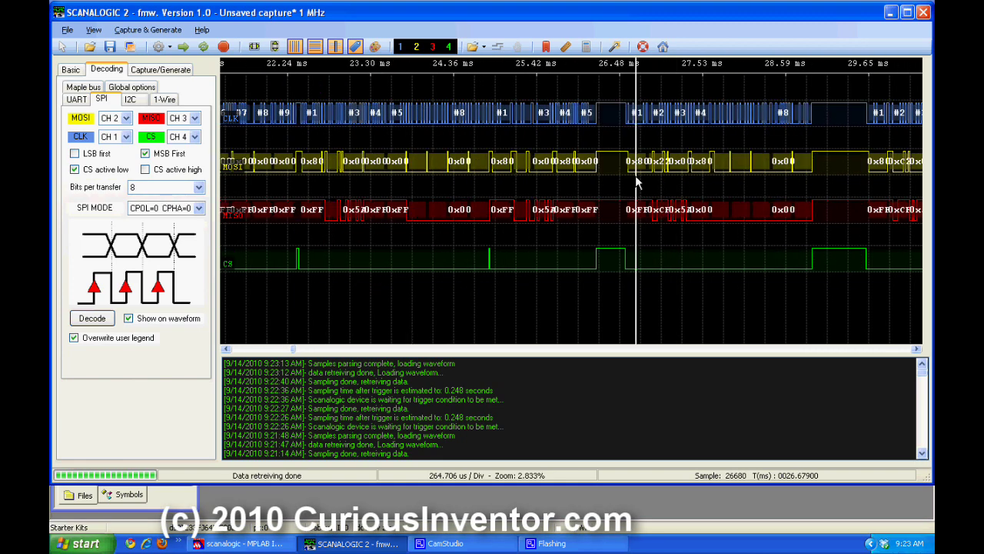
{"action": "scroll", "coordinate": [738, 168], "scroll_direction": "down", "scroll_amount": 1}
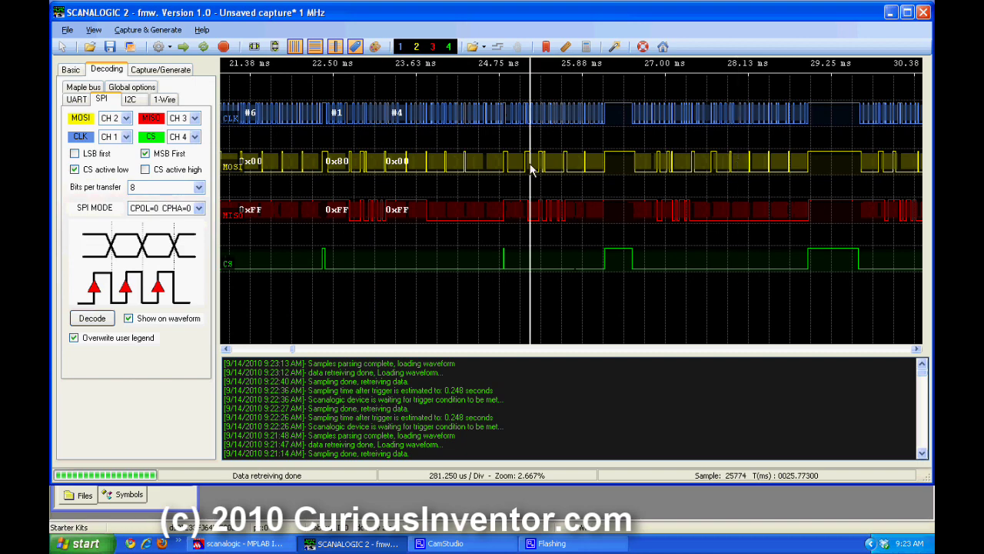
{"action": "scroll", "coordinate": [533, 165], "scroll_direction": "right", "scroll_amount": 1}
{"action": "scroll", "coordinate": [492, 192], "scroll_direction": "down", "scroll_amount": 2}
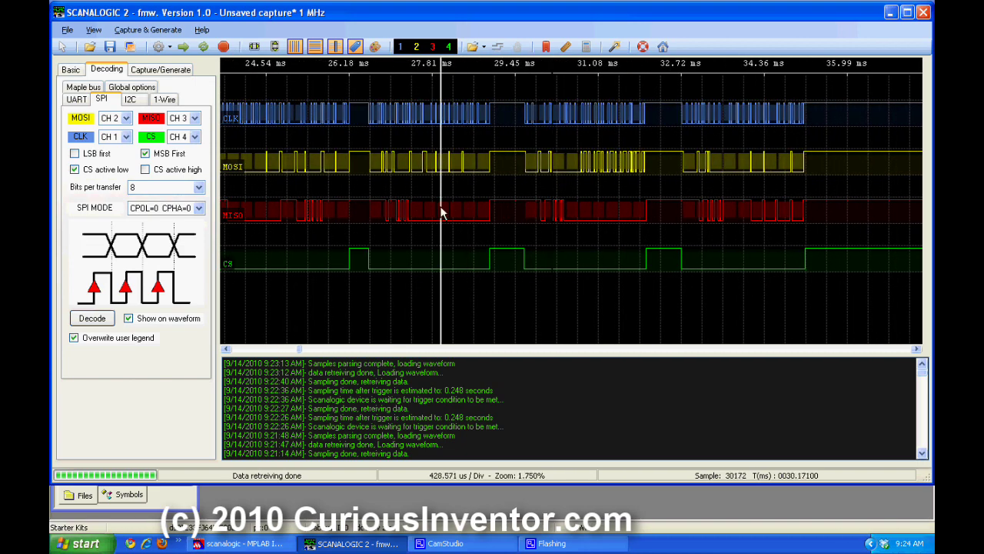
{"action": "scroll", "coordinate": [440, 205], "scroll_direction": "down", "scroll_amount": 1}
{"action": "scroll", "coordinate": [448, 198], "scroll_direction": "right", "scroll_amount": 1}
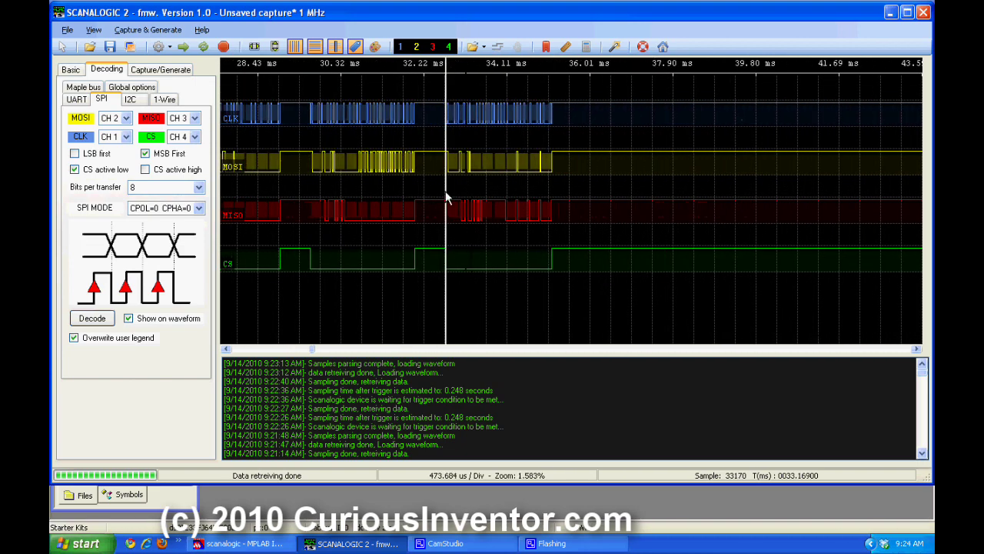
{"action": "scroll", "coordinate": [446, 197], "scroll_direction": "down", "scroll_amount": 1}
{"action": "scroll", "coordinate": [669, 193], "scroll_direction": "right", "scroll_amount": 2}
{"action": "scroll", "coordinate": [670, 192], "scroll_direction": "up", "scroll_amount": 2}
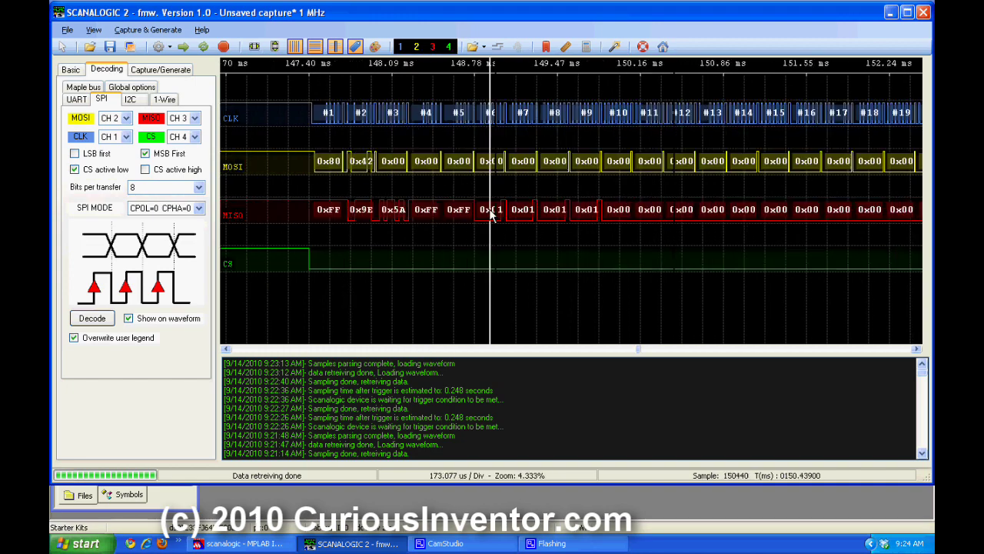
{"action": "scroll", "coordinate": [671, 191], "scroll_direction": "right", "scroll_amount": 2}
{"action": "scroll", "coordinate": [672, 183], "scroll_direction": "down", "scroll_amount": 2}
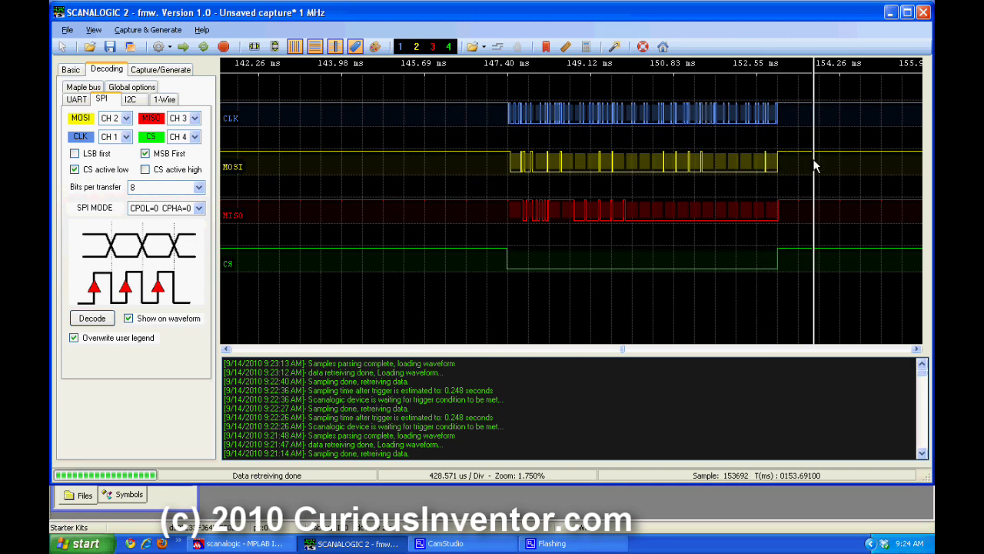
Centre the view on the SPI burst near 148 ms
{"action": "left_click_drag", "start_coordinate": [813, 160], "coordinate": [579, 159]}
{"action": "left_click_drag", "start_coordinate": [722, 182], "coordinate": [384, 187]}
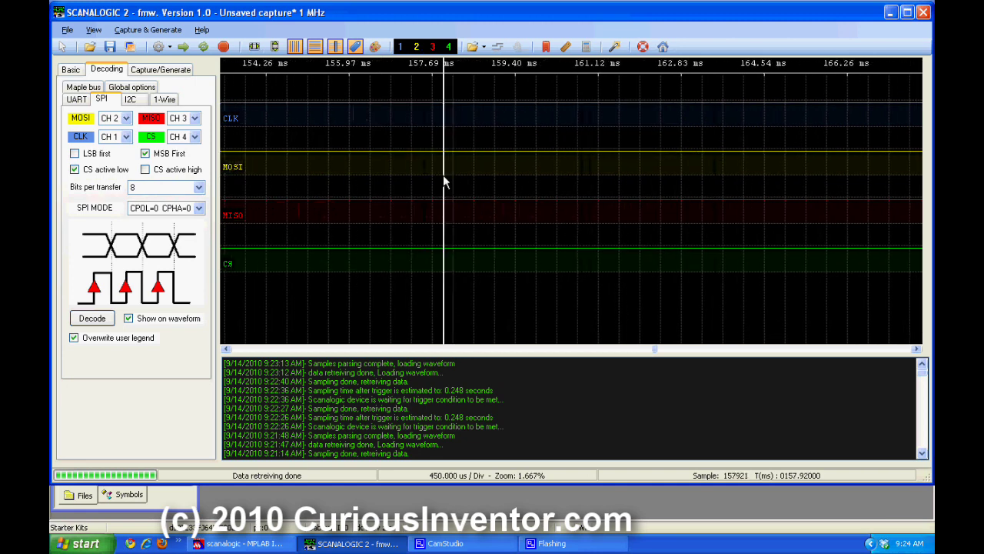
{"action": "scroll", "coordinate": [446, 182], "scroll_direction": "down", "scroll_amount": 1}
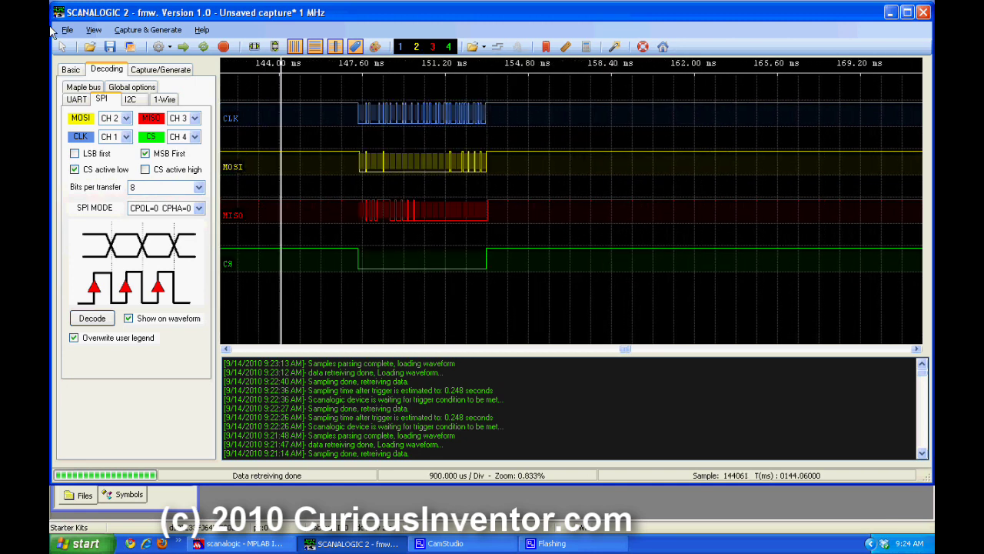
{"action": "left_click", "coordinate": [110, 46]}
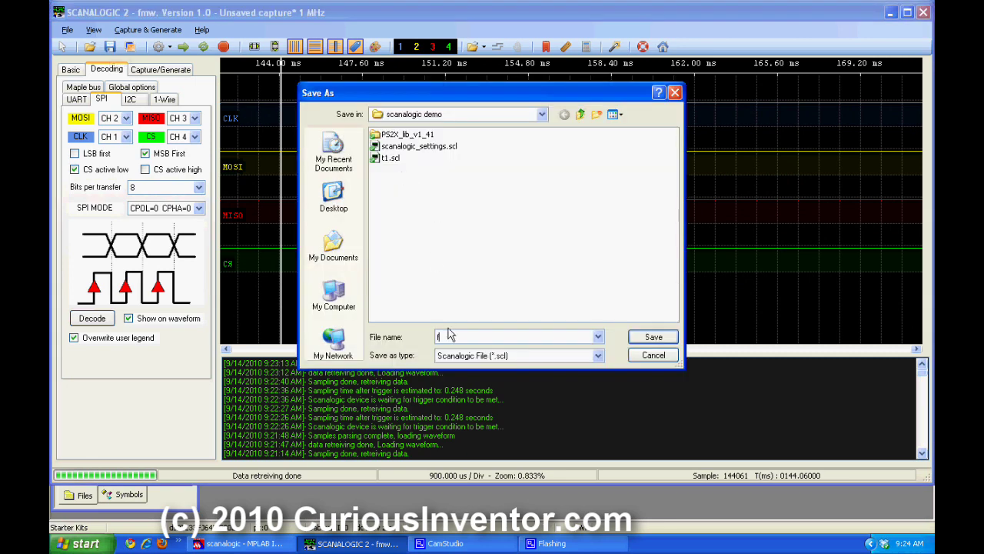
Save the capture as f2.scl and start a fresh capture run
{"action": "key", "text": "Return"}
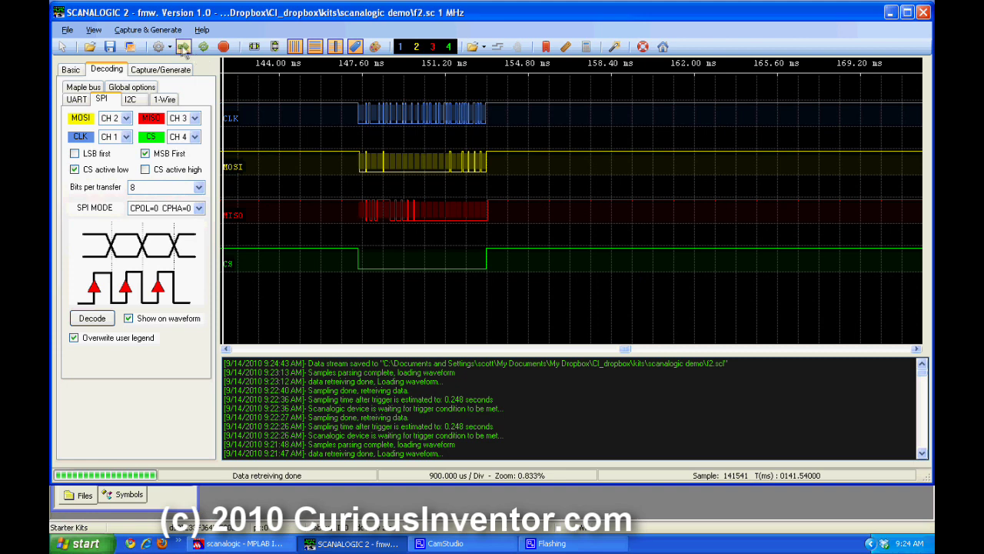
{"action": "left_click", "coordinate": [184, 48]}
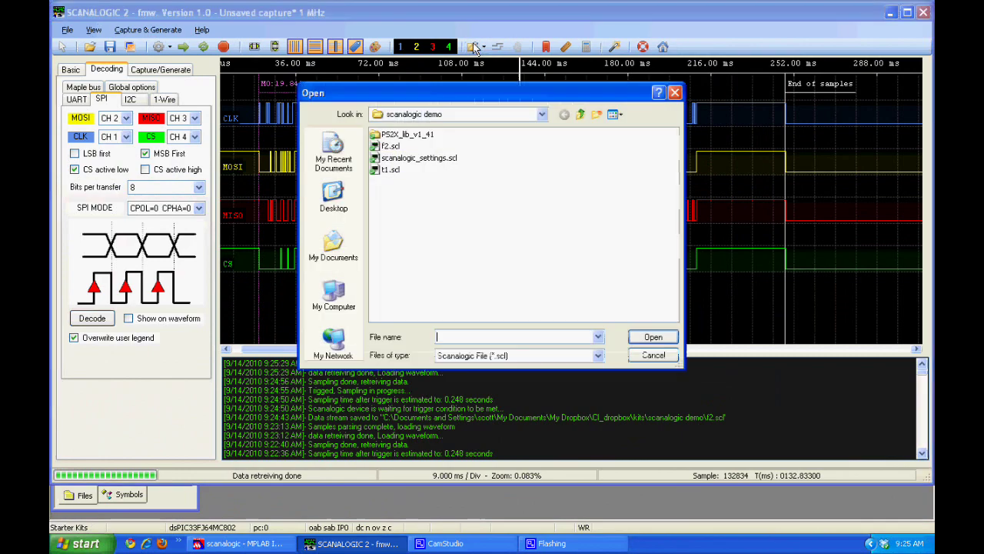
Load the saved f2.scl over the current capture and zoom to the first decoded bytes
{"action": "left_click", "coordinate": [390, 146]}
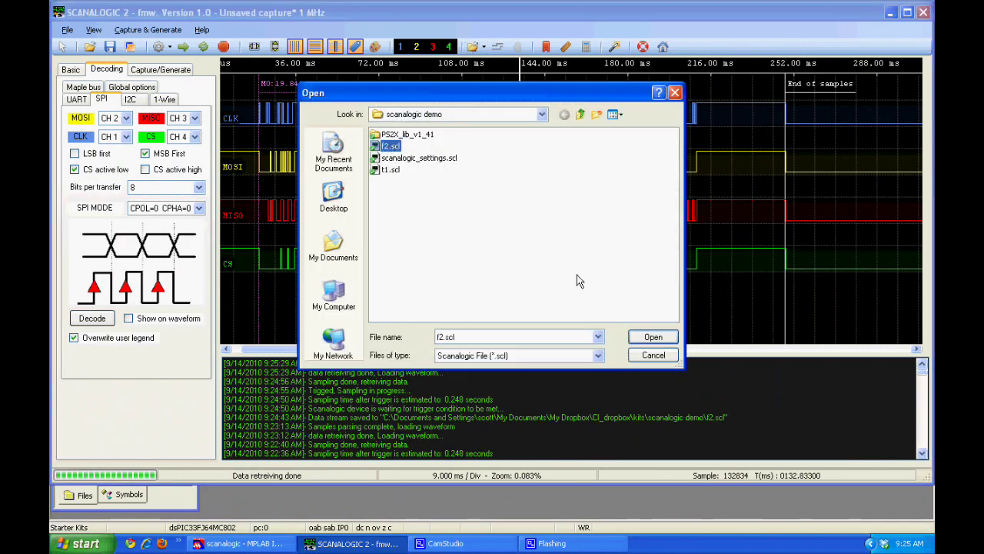
{"action": "left_click", "coordinate": [652, 339]}
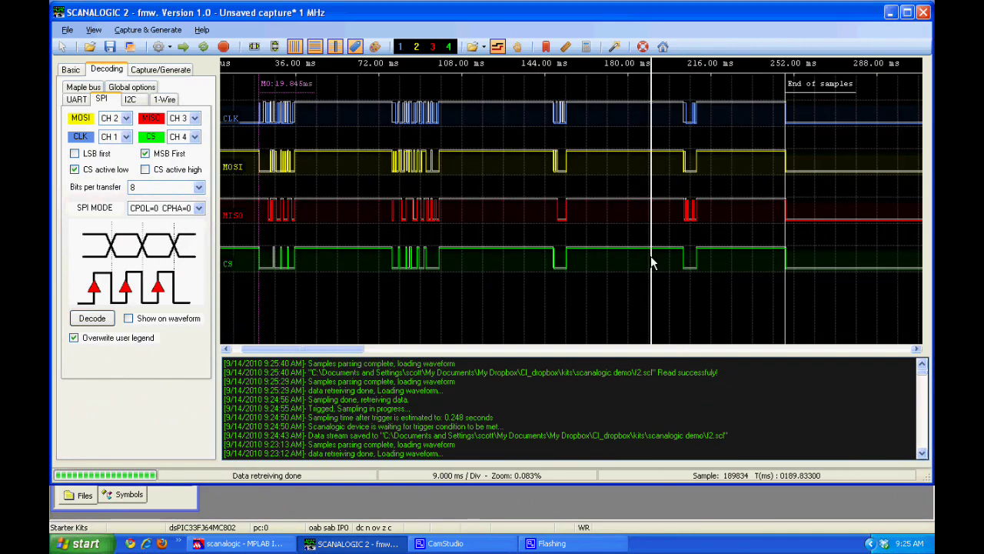
{"action": "scroll", "coordinate": [572, 144], "scroll_direction": "up", "scroll_amount": 2}
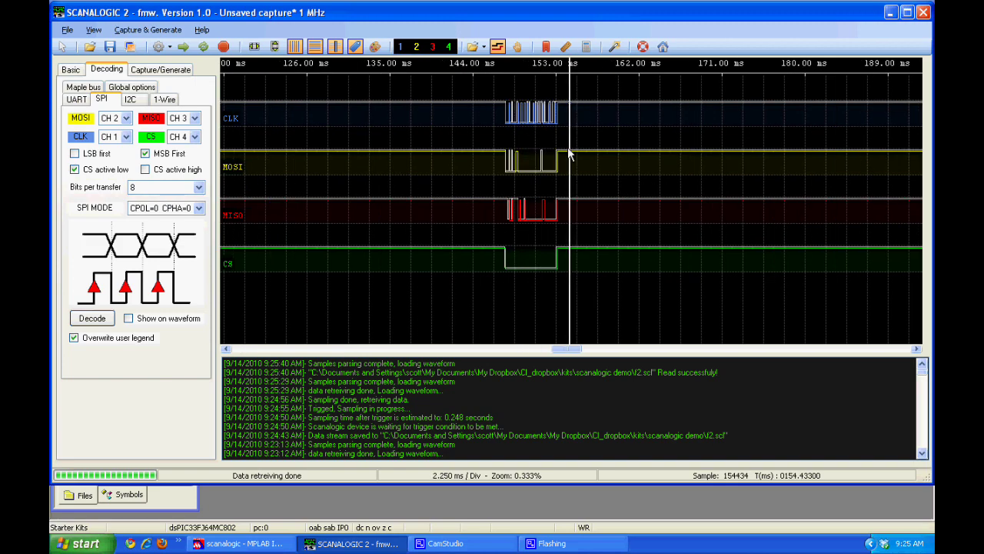
{"action": "scroll", "coordinate": [504, 179], "scroll_direction": "up", "scroll_amount": 5}
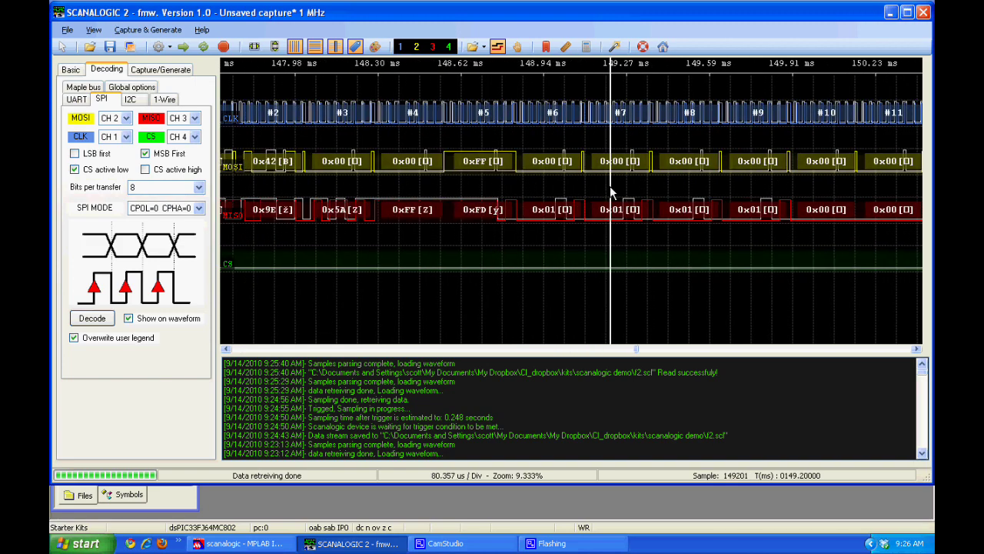
{"action": "left_click_drag", "start_coordinate": [579, 179], "coordinate": [645, 210]}
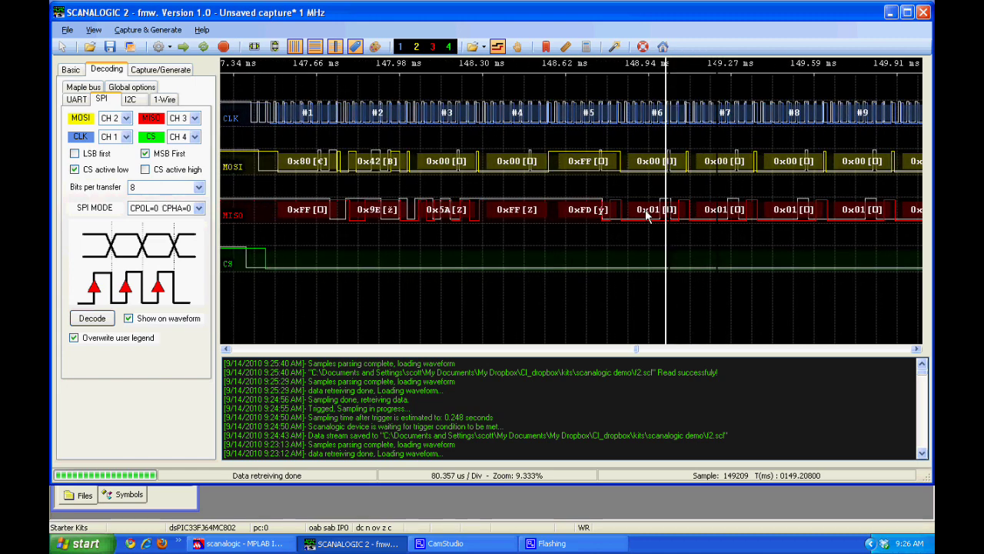
Pan with the hand tool to compare the later 0x01 SPI bytes around 148–150 ms
{"action": "left_click", "coordinate": [517, 46]}
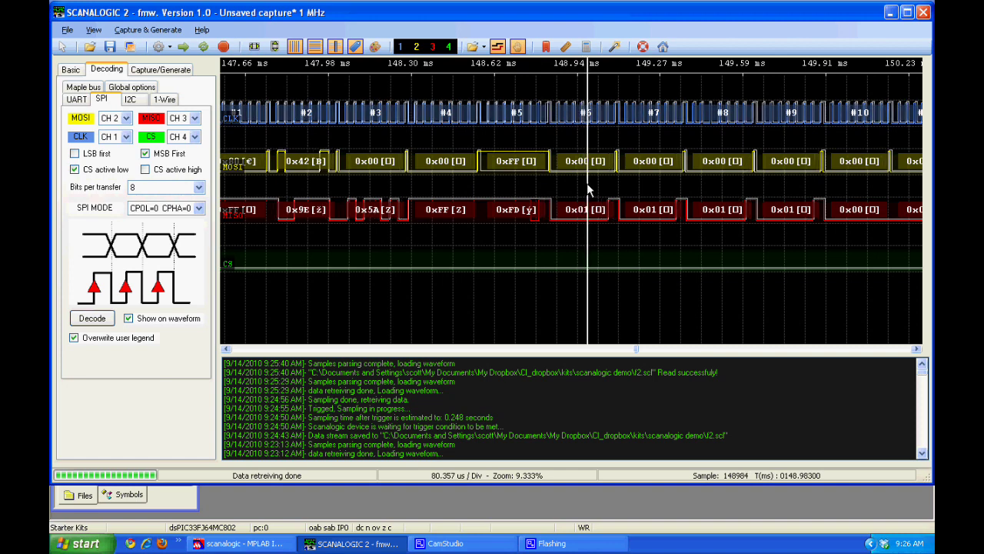
{"action": "left_click_drag", "start_coordinate": [588, 188], "coordinate": [442, 206]}
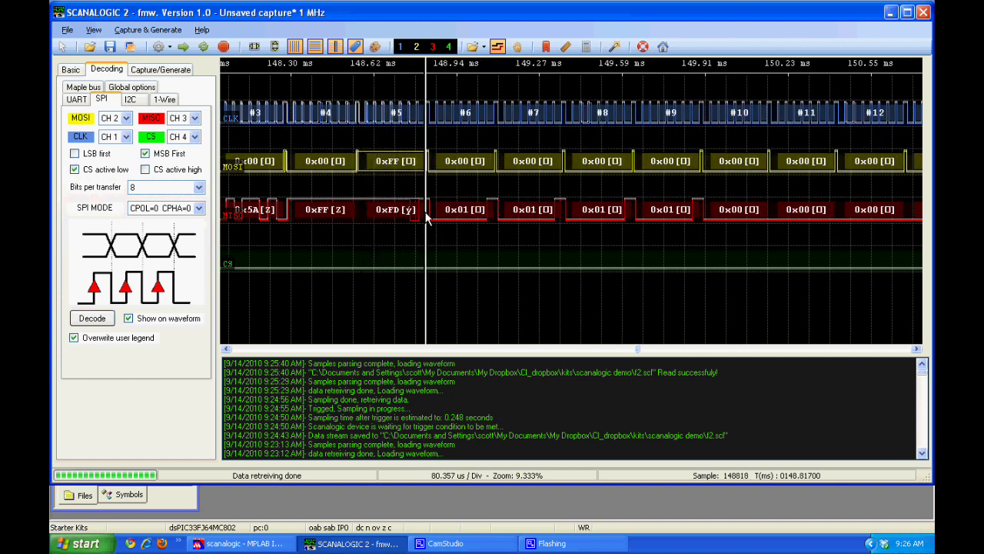
{"action": "scroll", "coordinate": [424, 217], "scroll_direction": "up", "scroll_amount": 5}
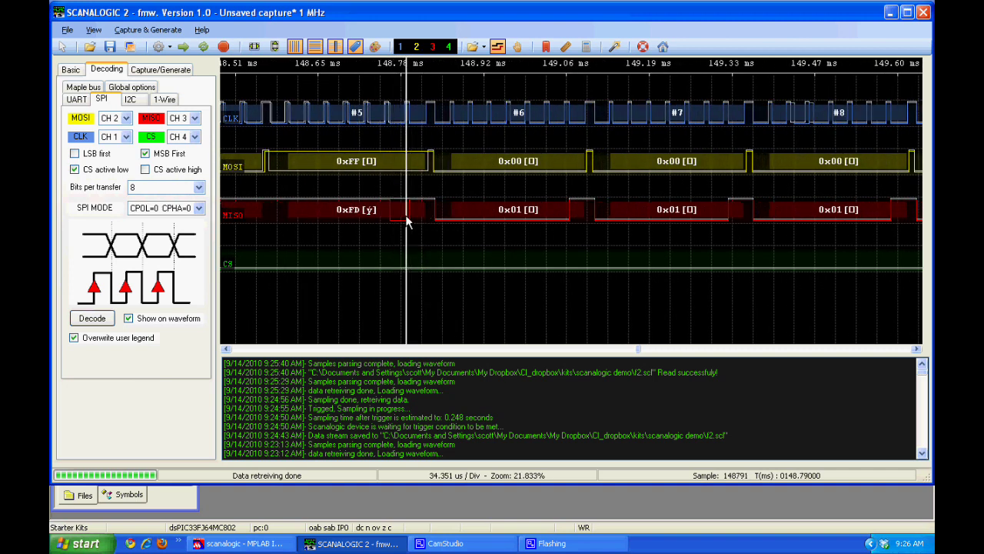
{"action": "scroll", "coordinate": [474, 215], "scroll_direction": "down", "scroll_amount": 5}
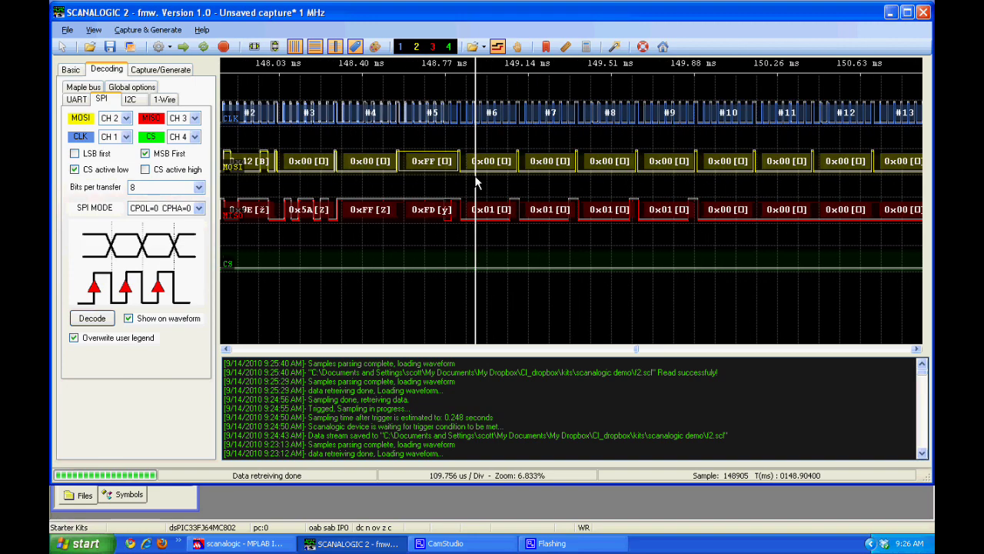
{"action": "left_click", "coordinate": [617, 48]}
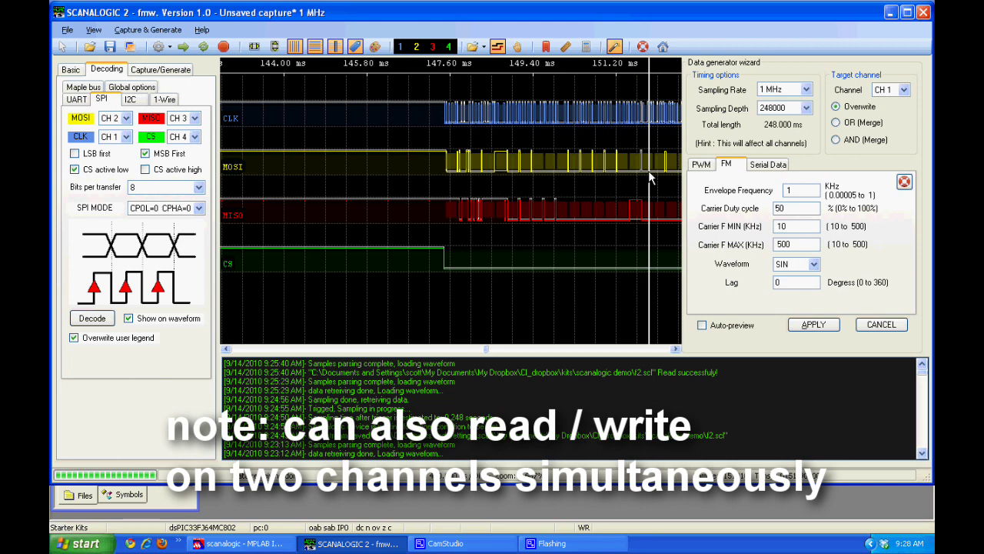
Browse the data generator's PWM and FM settings, ending on the BAUD=9600 'Hello world!' serial script
{"action": "left_click", "coordinate": [700, 167]}
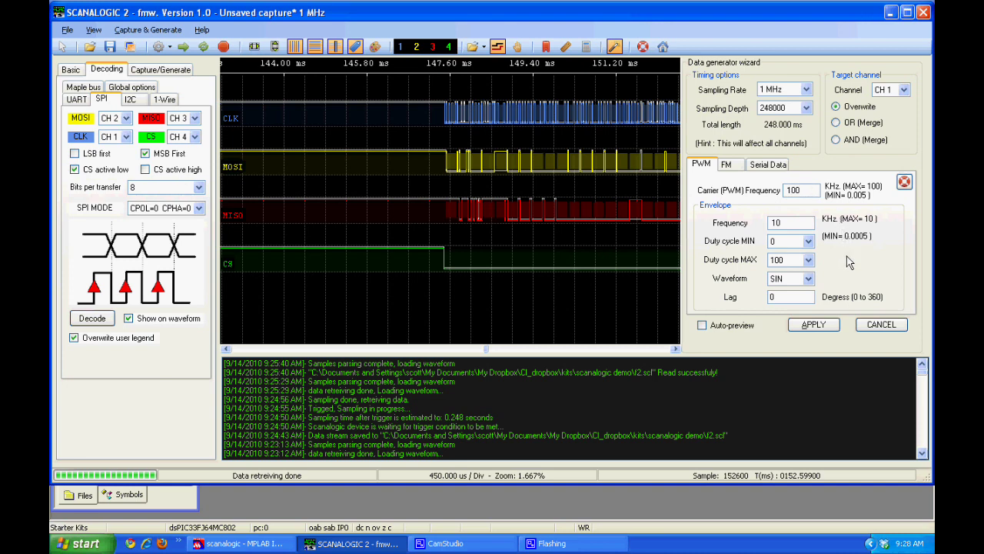
{"action": "left_click", "coordinate": [738, 168]}
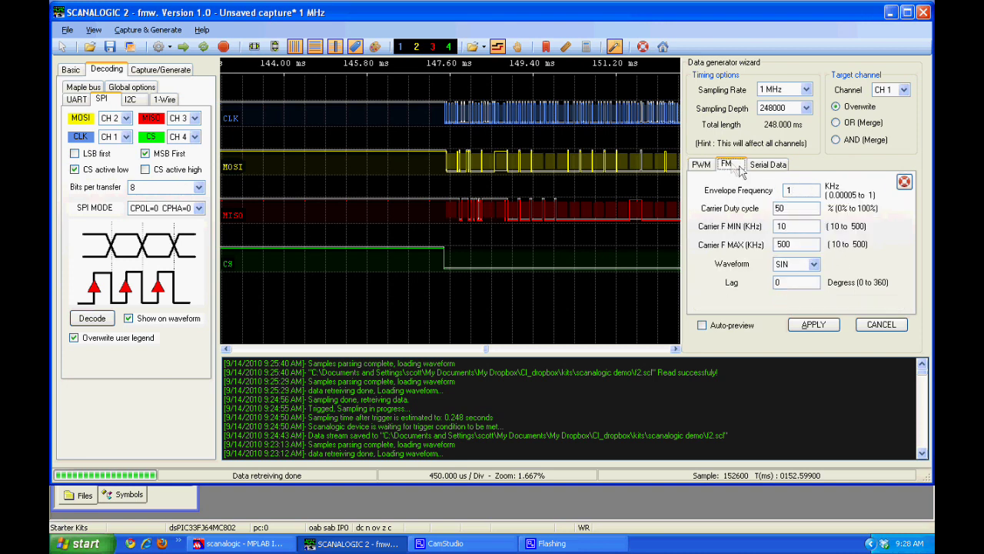
{"action": "left_click", "coordinate": [767, 164]}
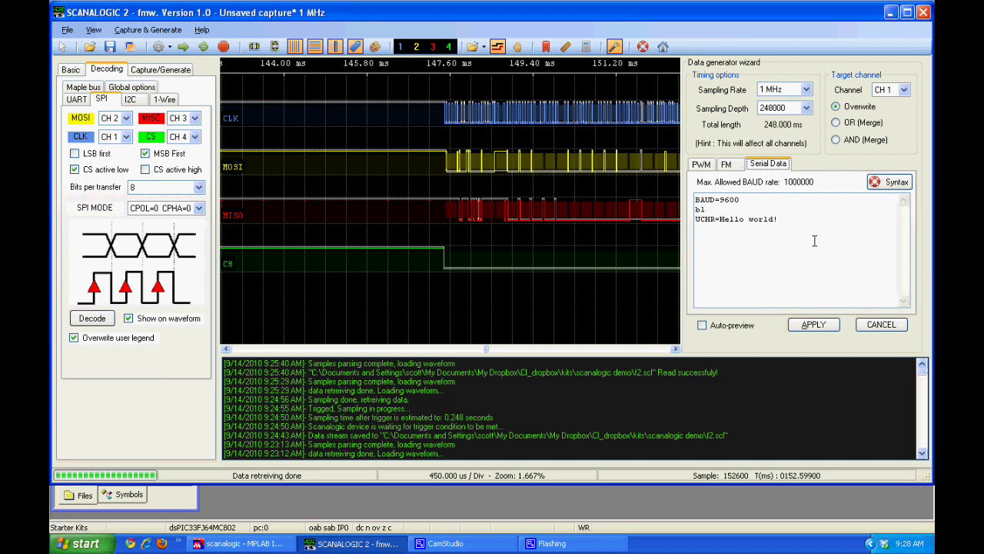
Show the Basic panel with the 450.000 us/division grid and CH 1–4 frequency-domain analysis
{"action": "left_click", "coordinate": [70, 69]}
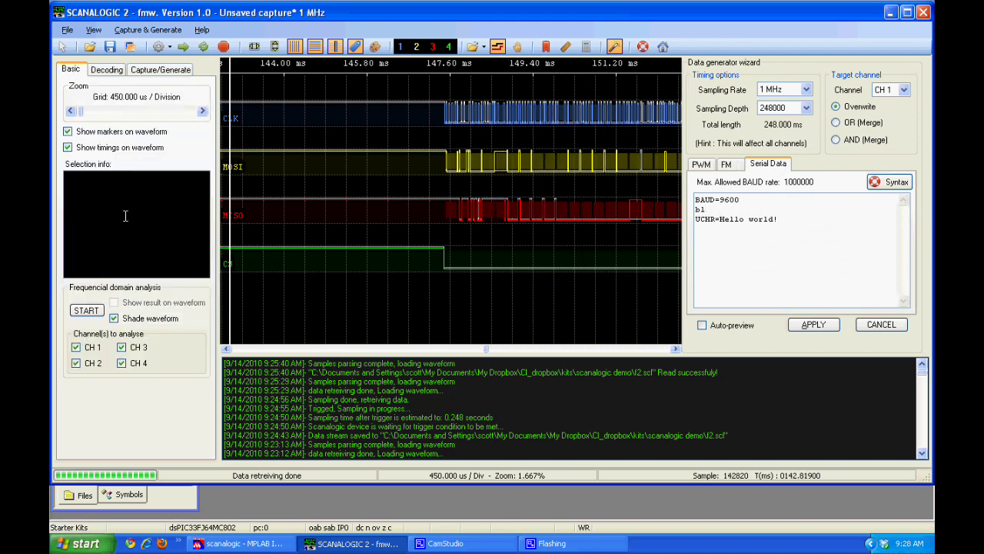